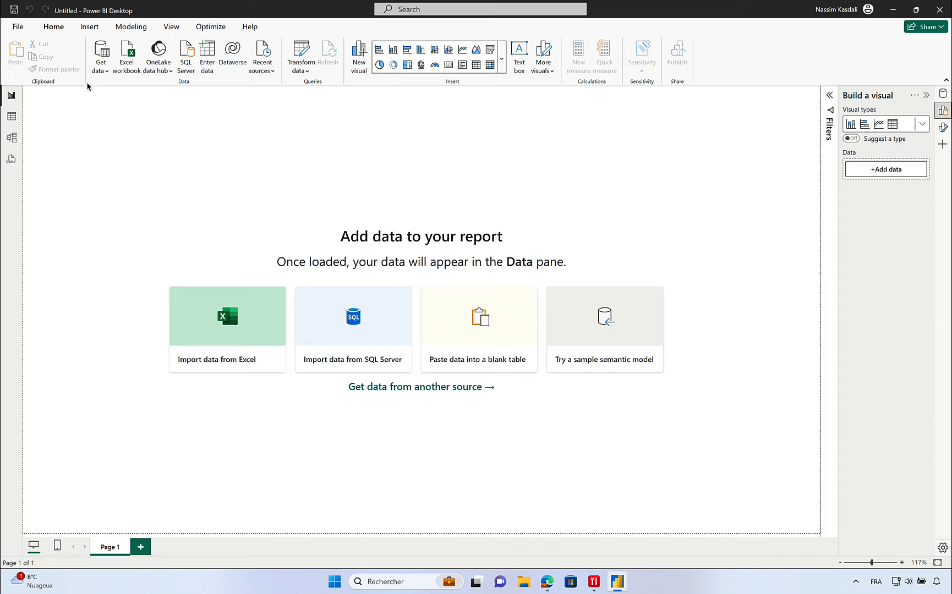
Step: Search the available data sources for "snow" and open the Snowflake connector
{"action": "left_click", "coordinate": [98, 70]}
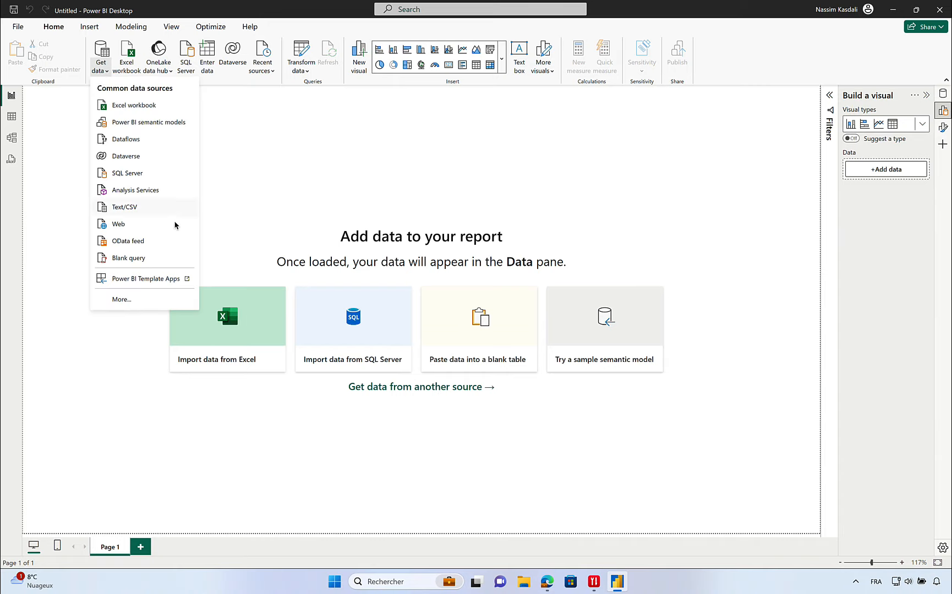
{"action": "left_click", "coordinate": [122, 299]}
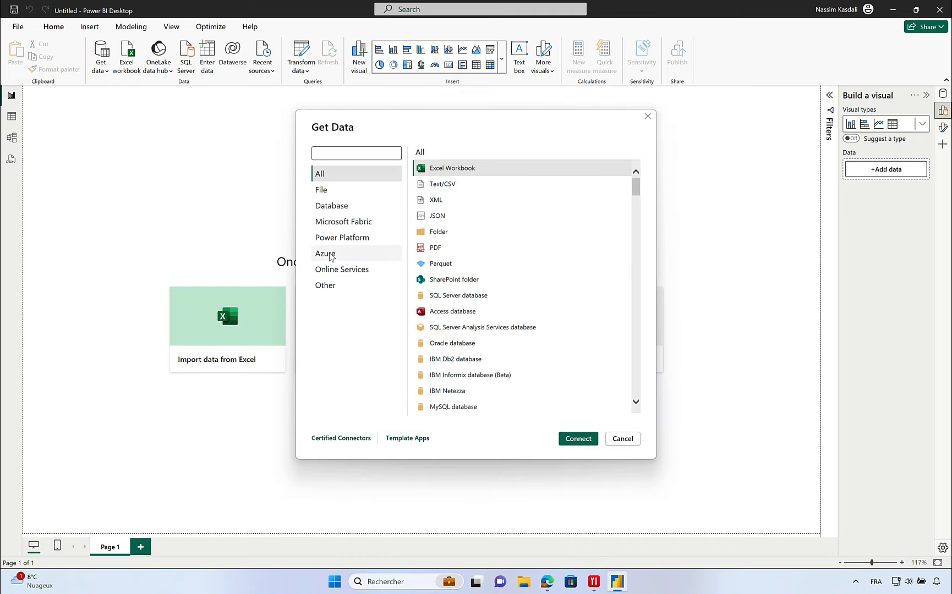
{"action": "type", "text": "snow"}
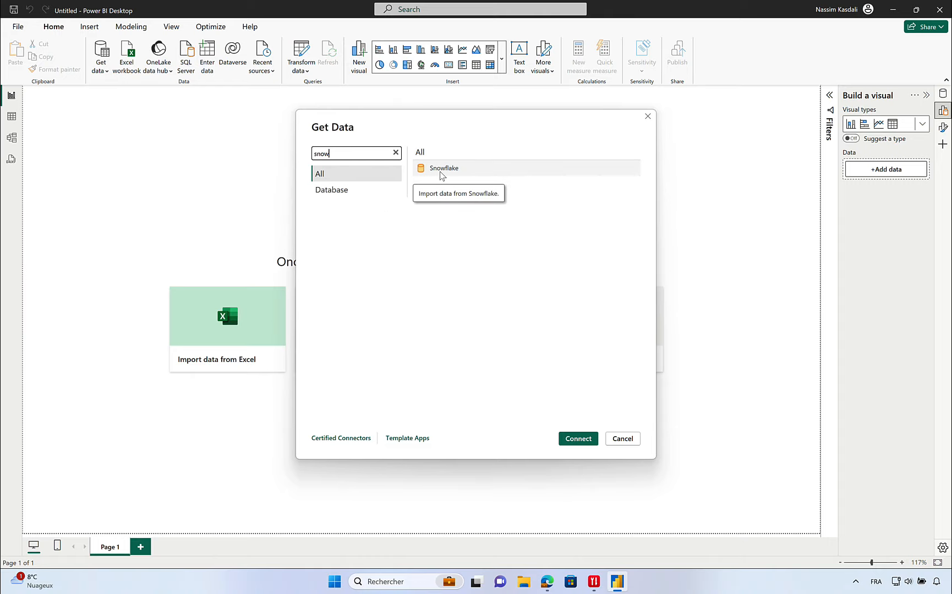
{"action": "double_click", "coordinate": [440, 168]}
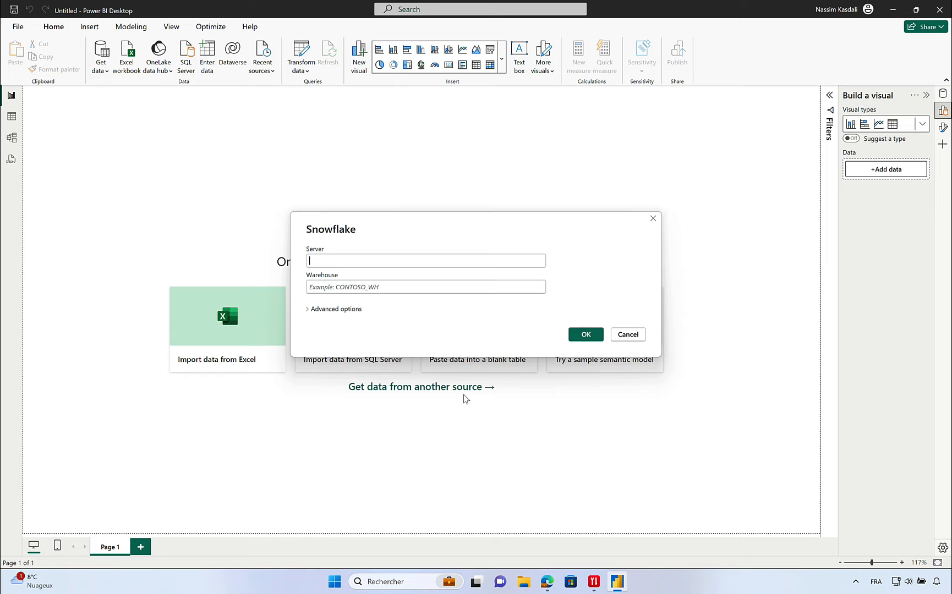
Step: Switch to Snowflake in the Edge browser and copy the URL of the current account
{"action": "left_click", "coordinate": [547, 580]}
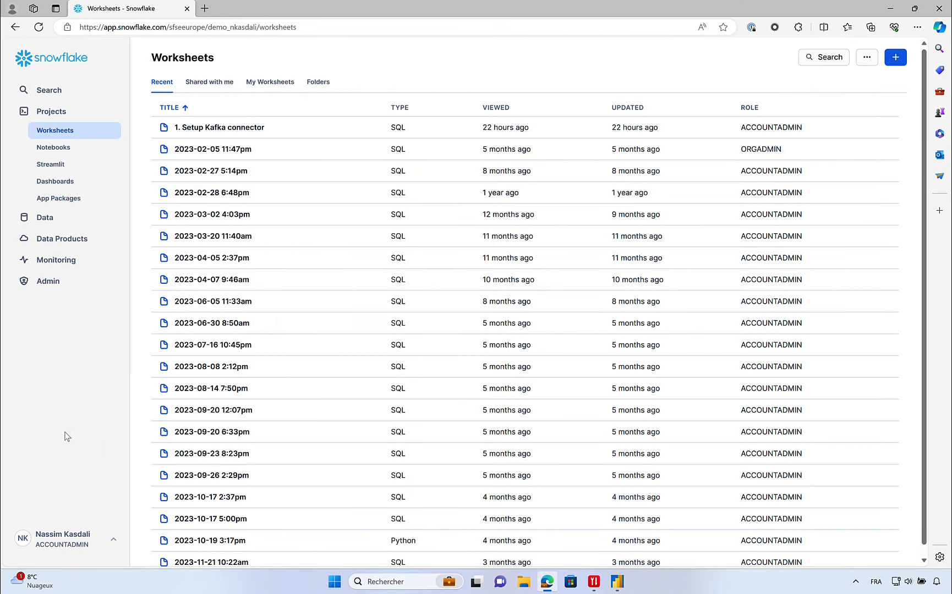
{"action": "left_click", "coordinate": [72, 538]}
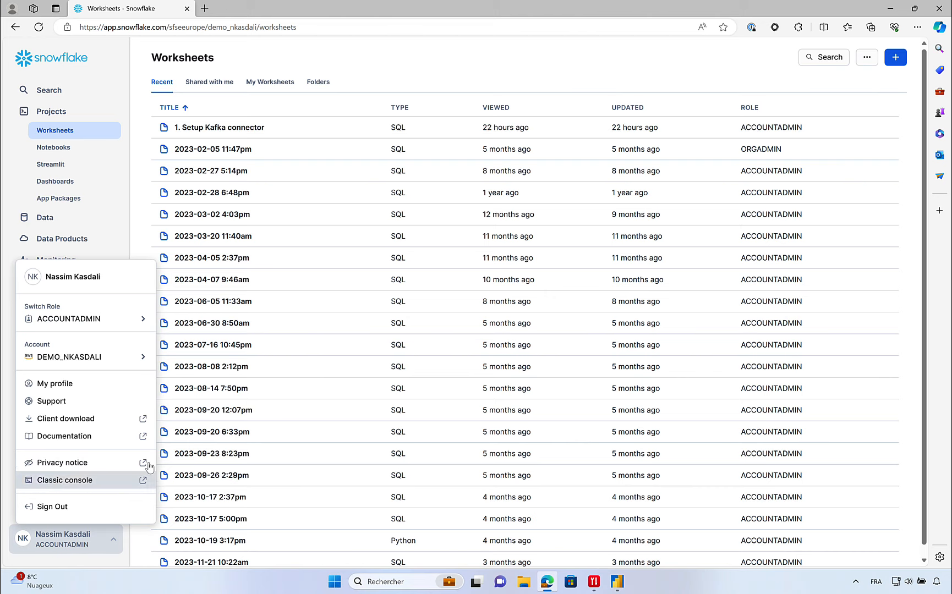
{"action": "mouse_move", "coordinate": [142, 359]}
{"action": "mouse_move", "coordinate": [241, 372]}
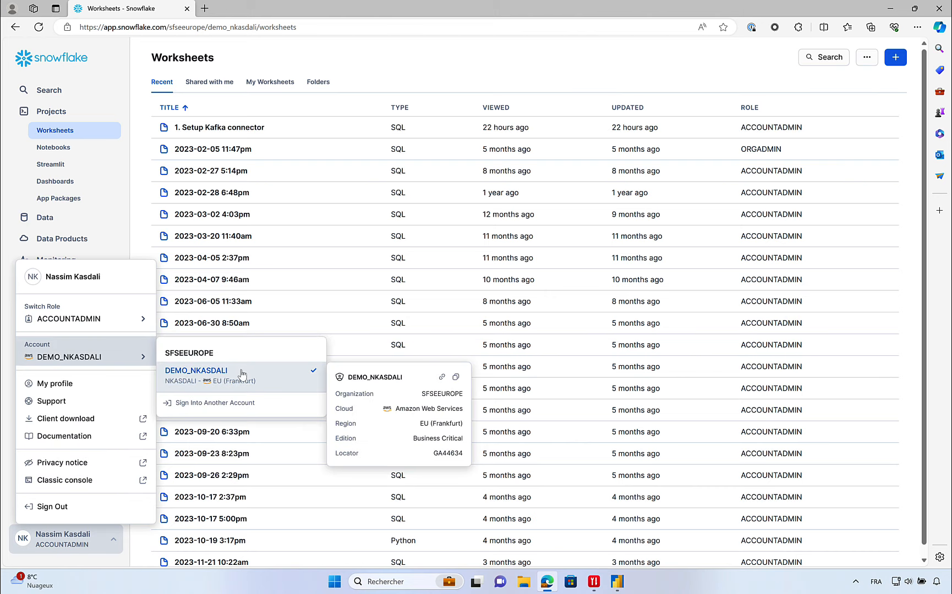
{"action": "left_click", "coordinate": [440, 383]}
{"action": "left_click", "coordinate": [616, 580]}
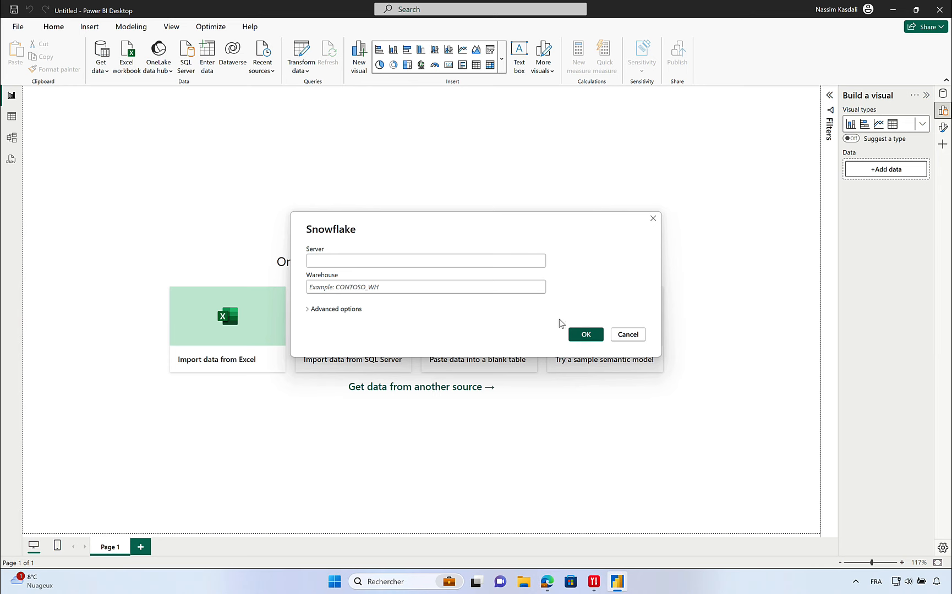
{"action": "left_click", "coordinate": [505, 264]}
{"action": "type", "text": "https://ga44634.eu-central-1.snowflakecomputing.com"}
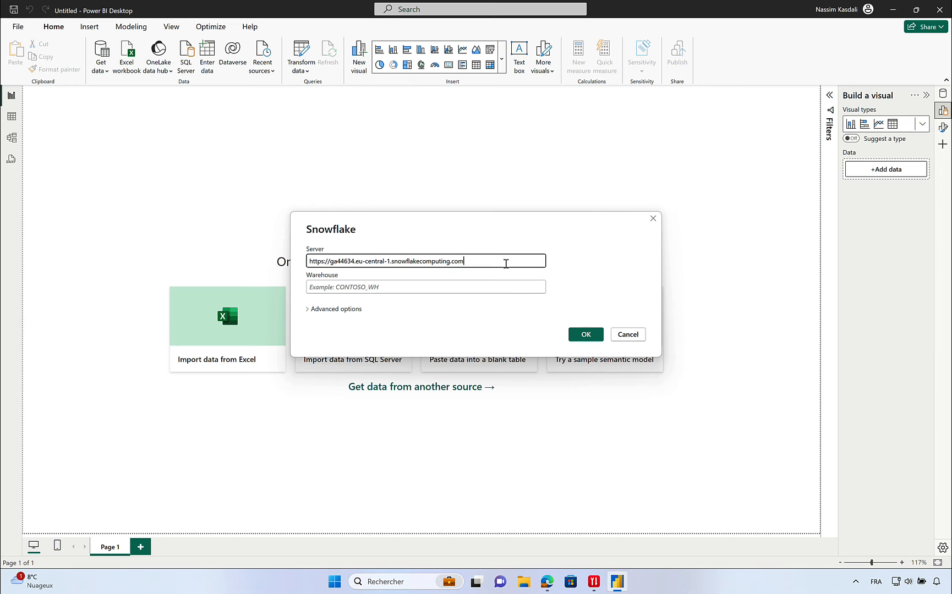
{"action": "left_click", "coordinate": [329, 261]}
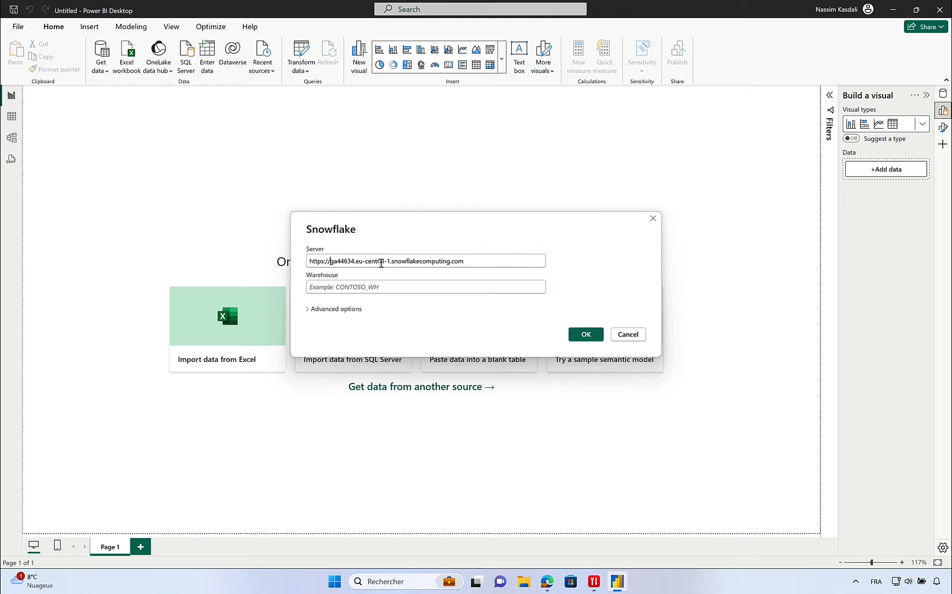
{"action": "key", "text": "BackSpace"}
{"action": "key", "text": "BackSpace"}
{"action": "key", "text": "BackSpace"}
{"action": "key", "text": "BackSpace"}
{"action": "key", "text": "BackSpace"}
{"action": "key", "text": "BackSpace"}
{"action": "key", "text": "BackSpace"}
{"action": "key", "text": "BackSpace"}
Step: Set the warehouse to compute_wh and connect to Snowflake
{"action": "left_click", "coordinate": [394, 285]}
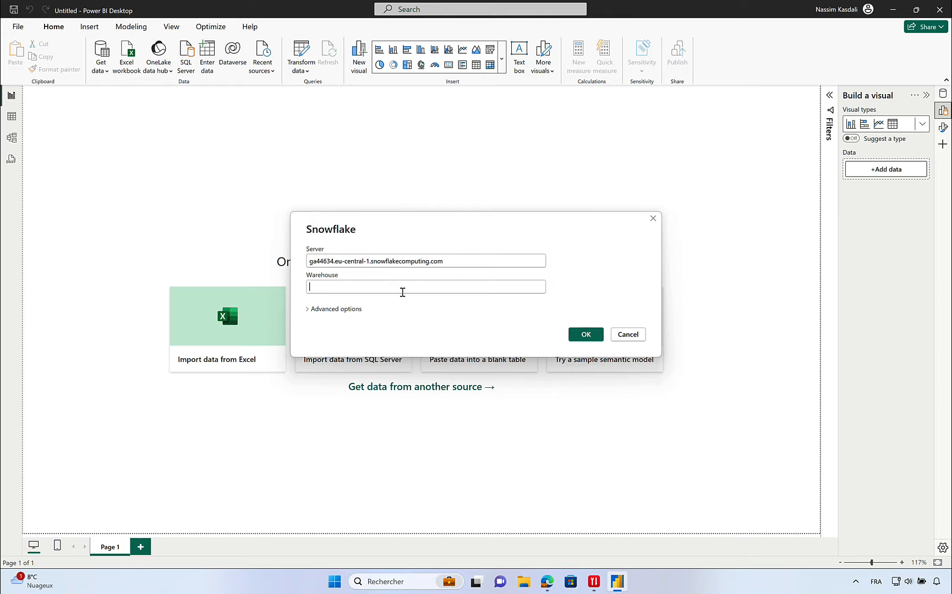
{"action": "type", "text": "compute_wh"}
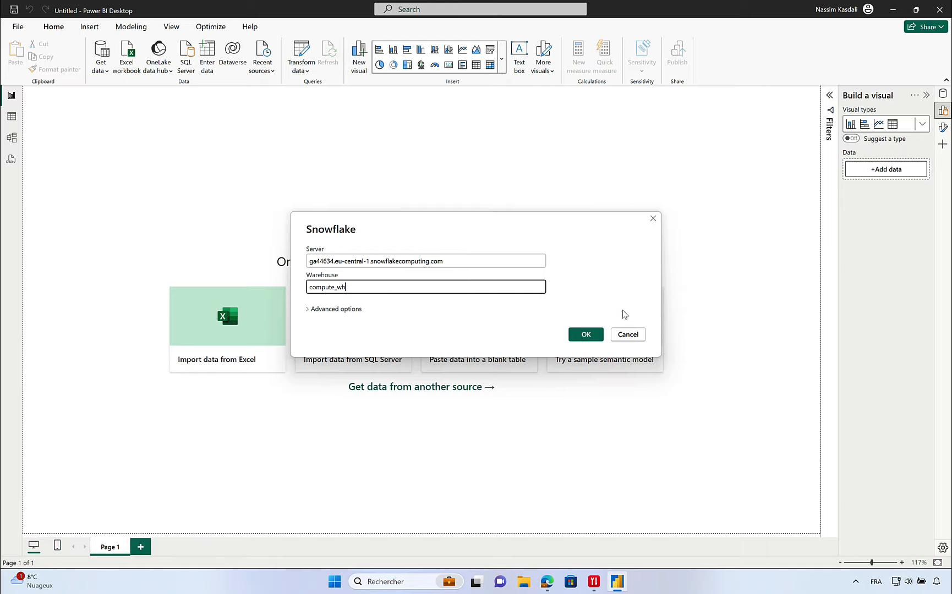
{"action": "left_click", "coordinate": [593, 335]}
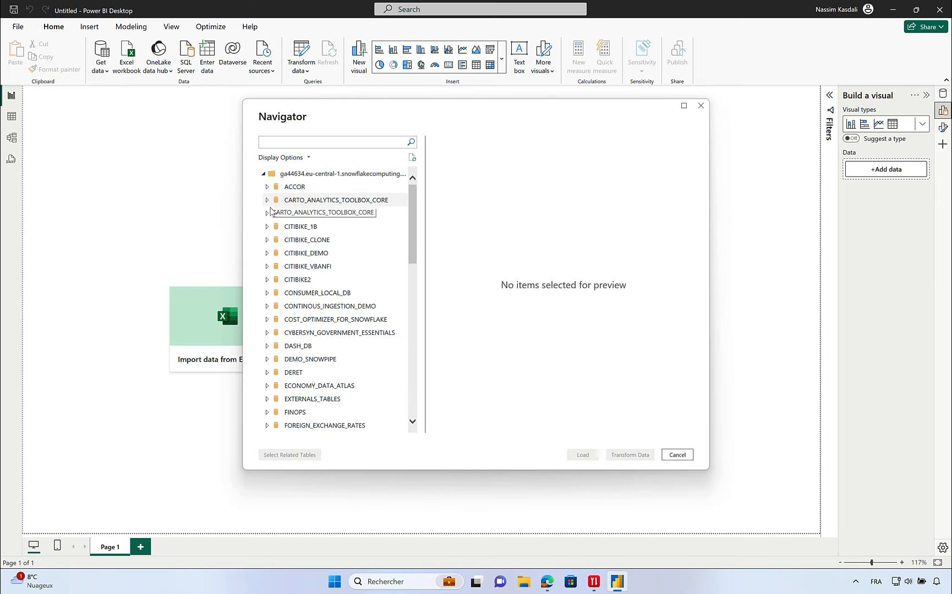
Step: Select the BIKES, PAYMENT, RIDERS, STATIONS and TRIPS tables from the PUBLIC schema of the CITIBIKE_1B database
{"action": "left_click", "coordinate": [269, 226]}
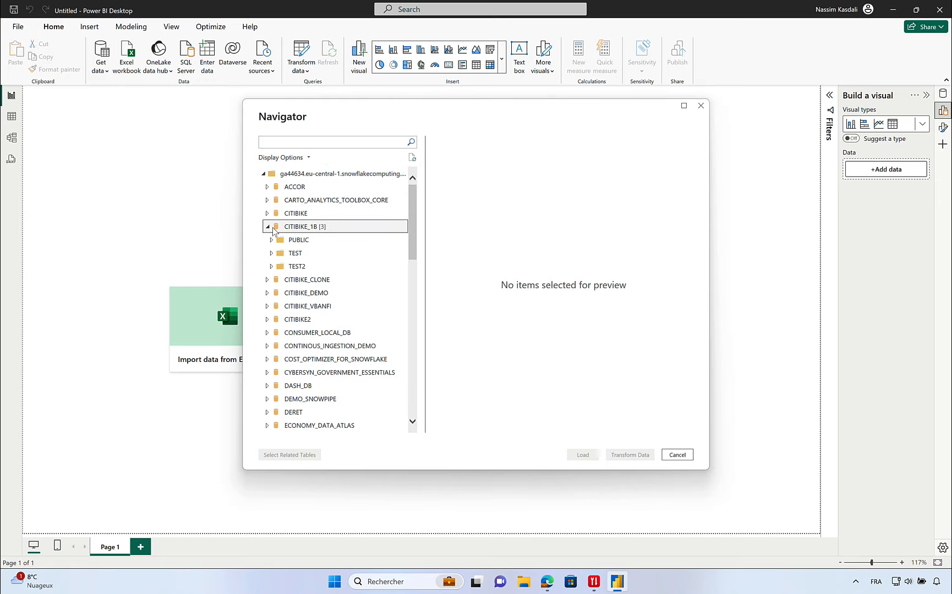
{"action": "left_click", "coordinate": [272, 241]}
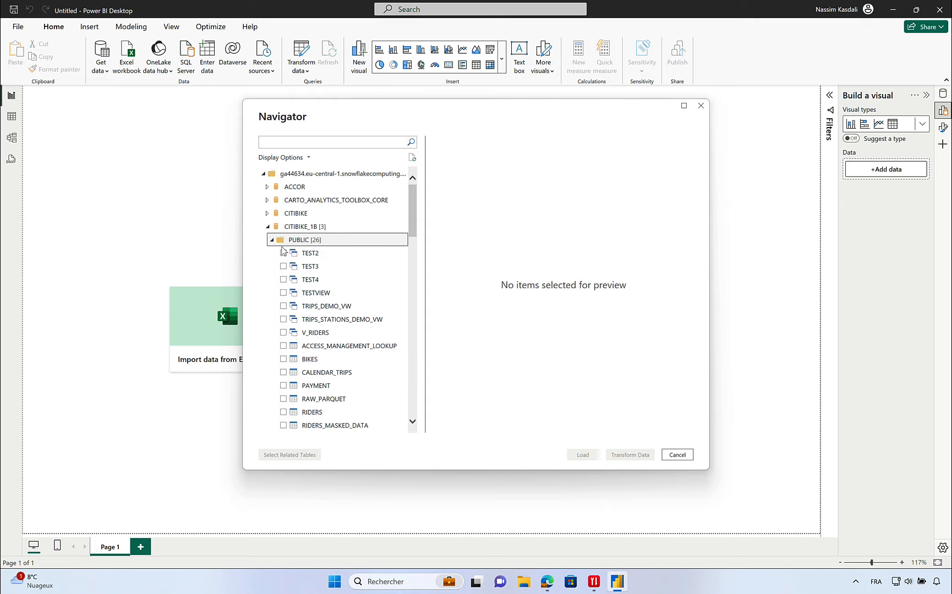
{"action": "scroll", "coordinate": [330, 248], "scroll_direction": "down", "scroll_amount": 3}
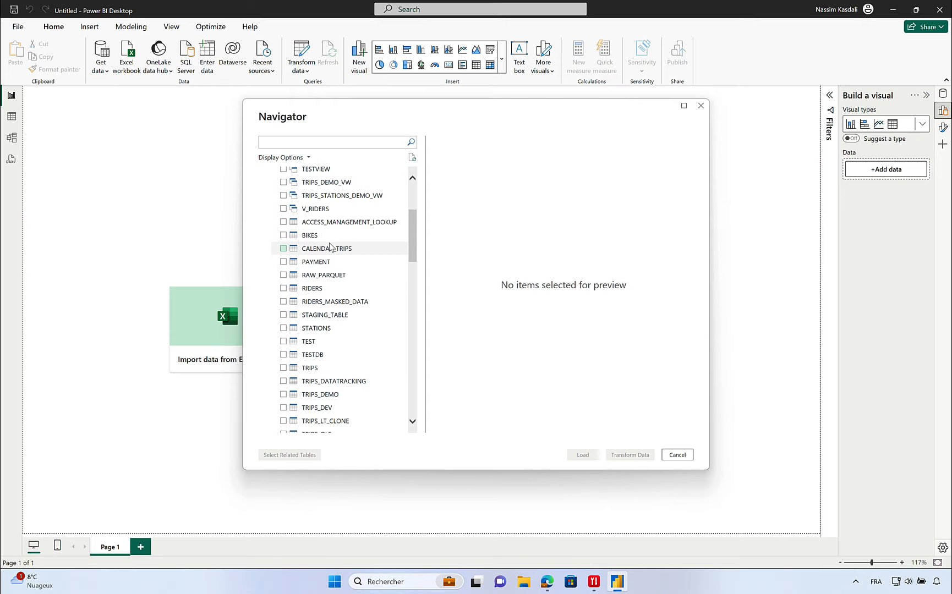
{"action": "left_click", "coordinate": [283, 236]}
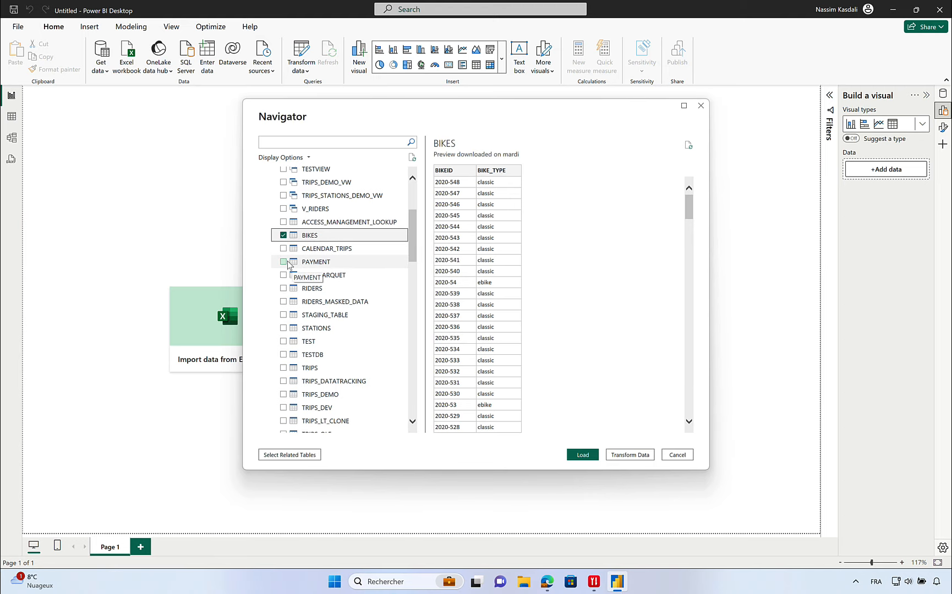
{"action": "left_click", "coordinate": [283, 262]}
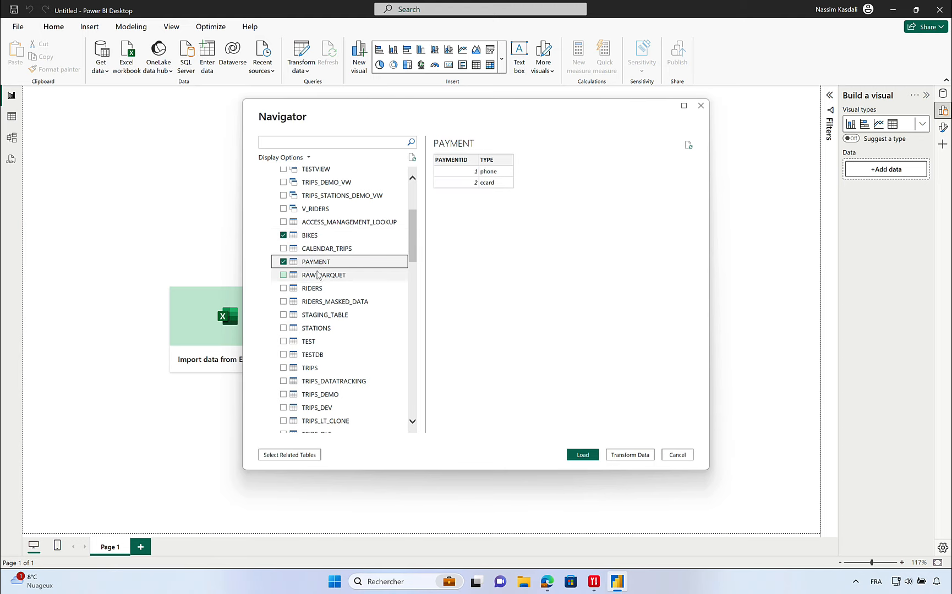
{"action": "left_click", "coordinate": [284, 289]}
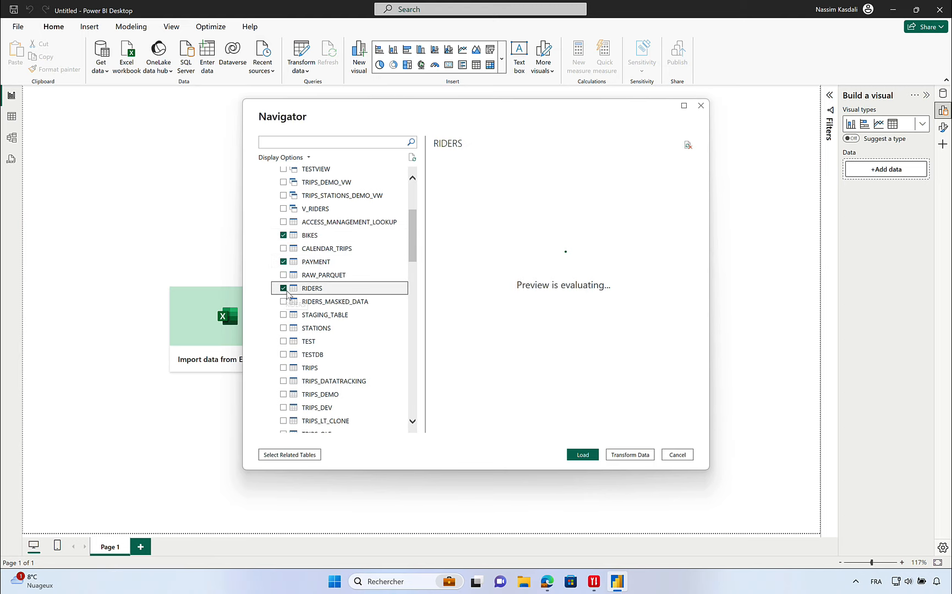
{"action": "left_click", "coordinate": [284, 329]}
{"action": "left_click", "coordinate": [283, 367]}
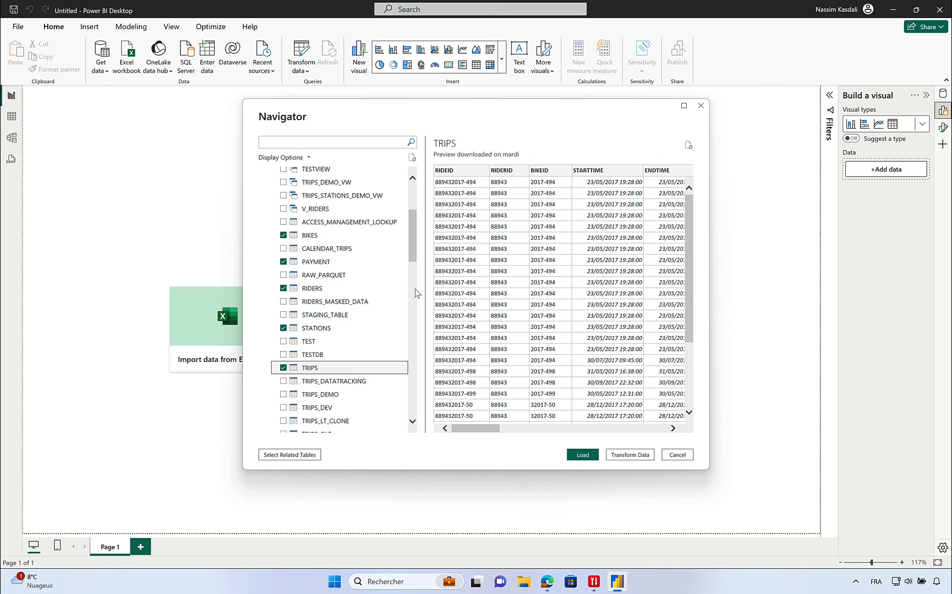
Step: Open the selected tables for data transformation using DirectQuery as the connection mode
{"action": "mouse_move", "coordinate": [415, 265]}
{"action": "left_mouse_down"}
{"action": "mouse_move", "coordinate": [405, 289]}
{"action": "mouse_move", "coordinate": [417, 247]}
{"action": "left_mouse_up"}
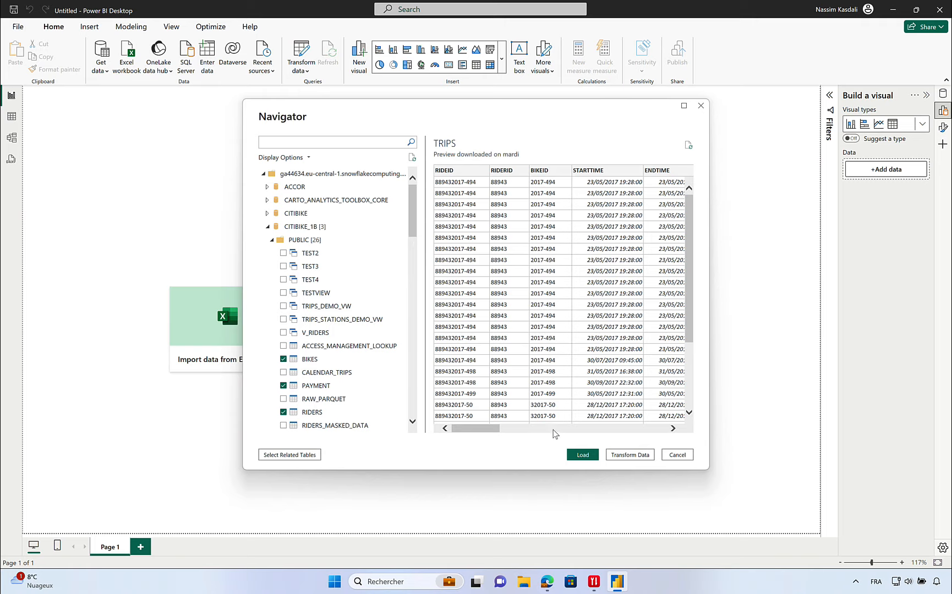
{"action": "left_click", "coordinate": [618, 456]}
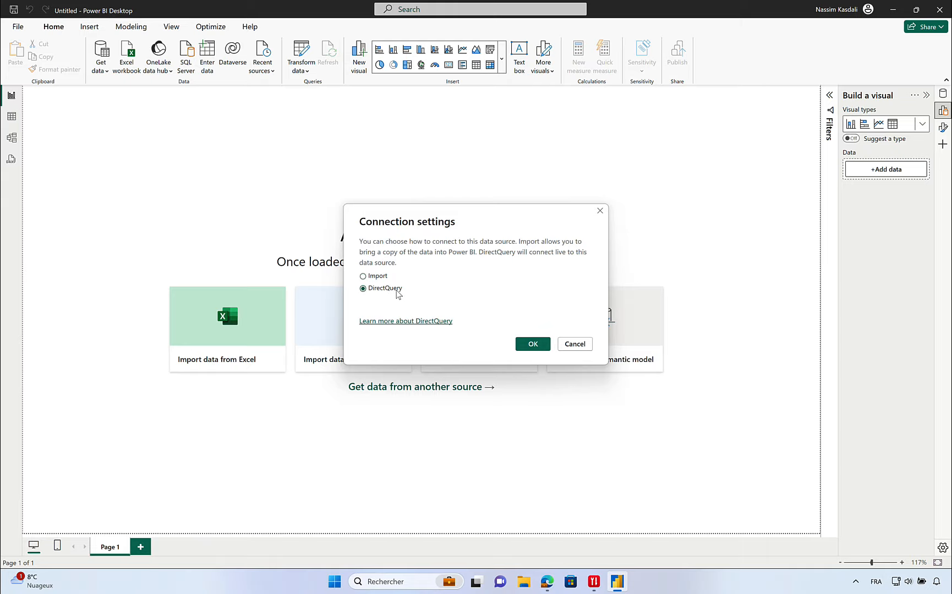
{"action": "left_click", "coordinate": [527, 345]}
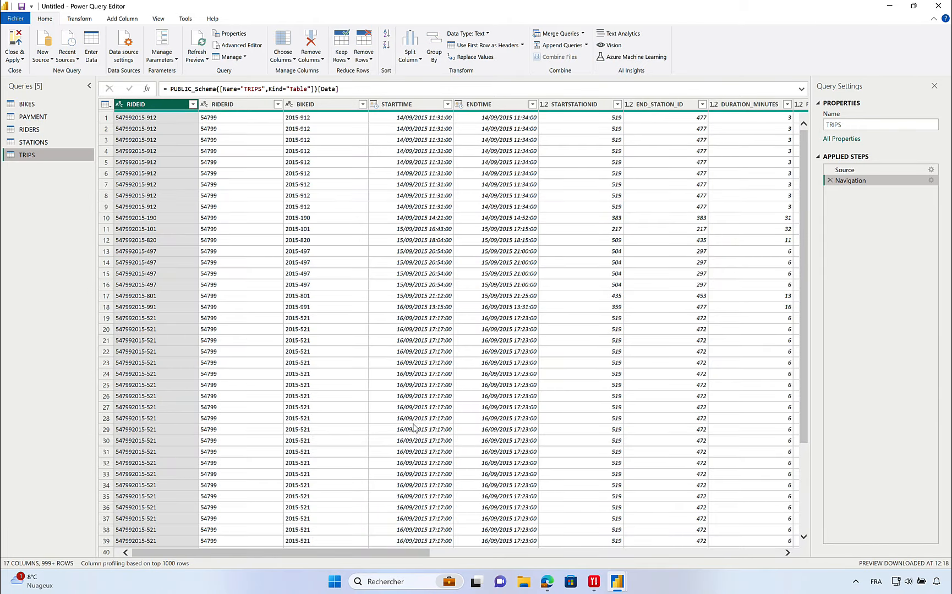
Step: Examine the remaining columns of the TRIPS query and the contents of the STATIONS and RIDERS queries
{"action": "left_click_drag", "start_coordinate": [342, 551], "coordinate": [651, 551]}
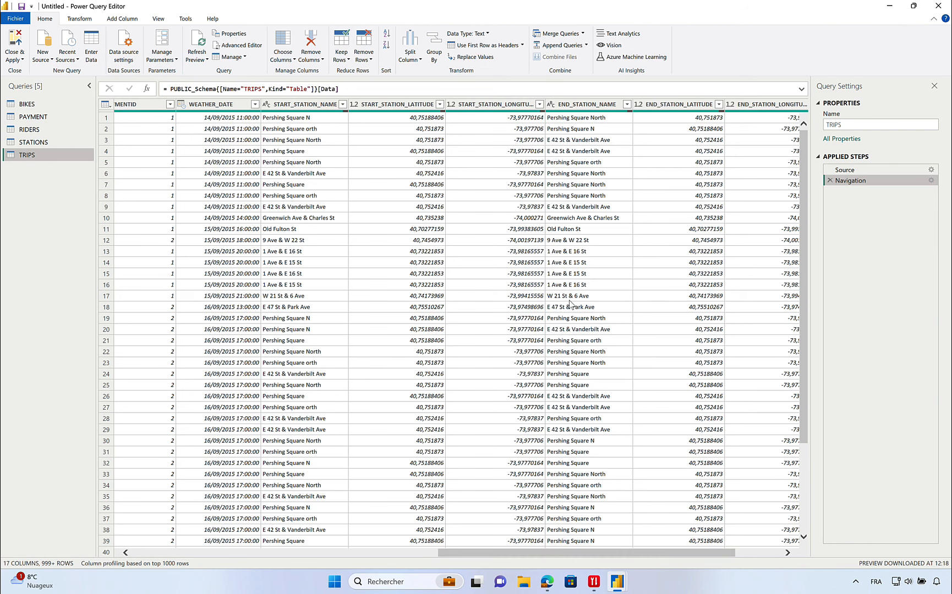
{"action": "left_click_drag", "start_coordinate": [616, 554], "coordinate": [663, 553]}
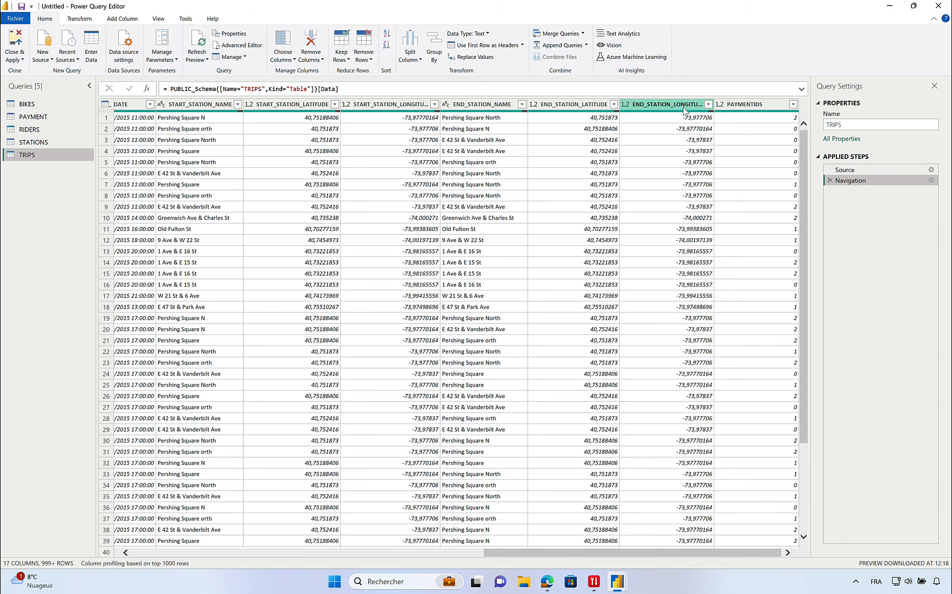
{"action": "left_click", "coordinate": [77, 143]}
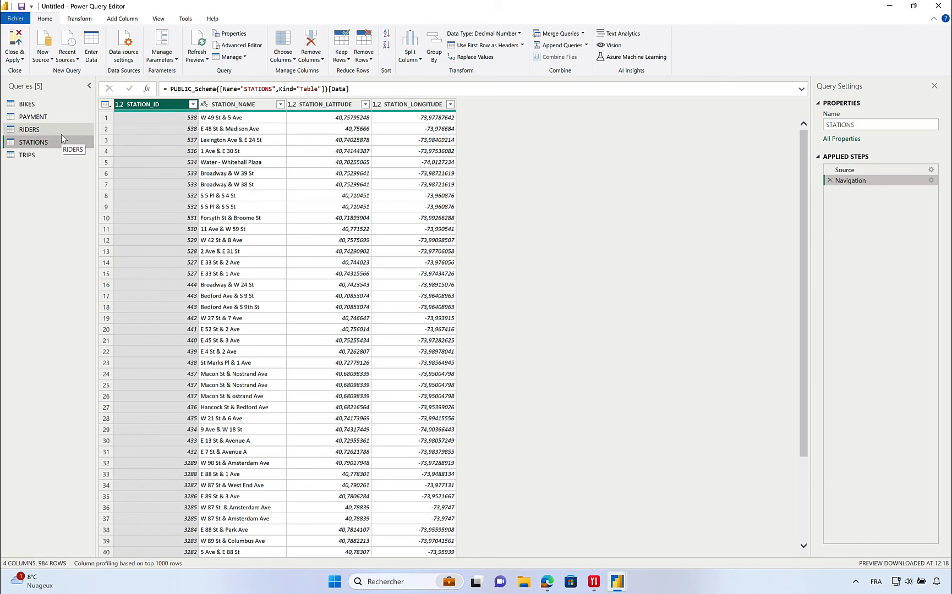
{"action": "left_click", "coordinate": [61, 132]}
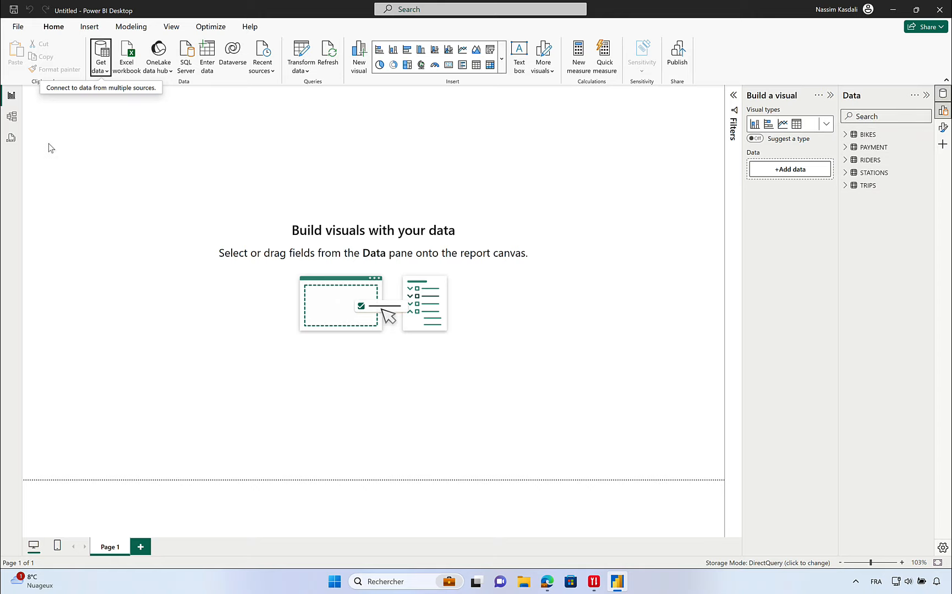
Step: Open the data model diagram and lengthen the RIDERS, STATIONS and TRIPS table cards to show all their fields
{"action": "left_click", "coordinate": [19, 121]}
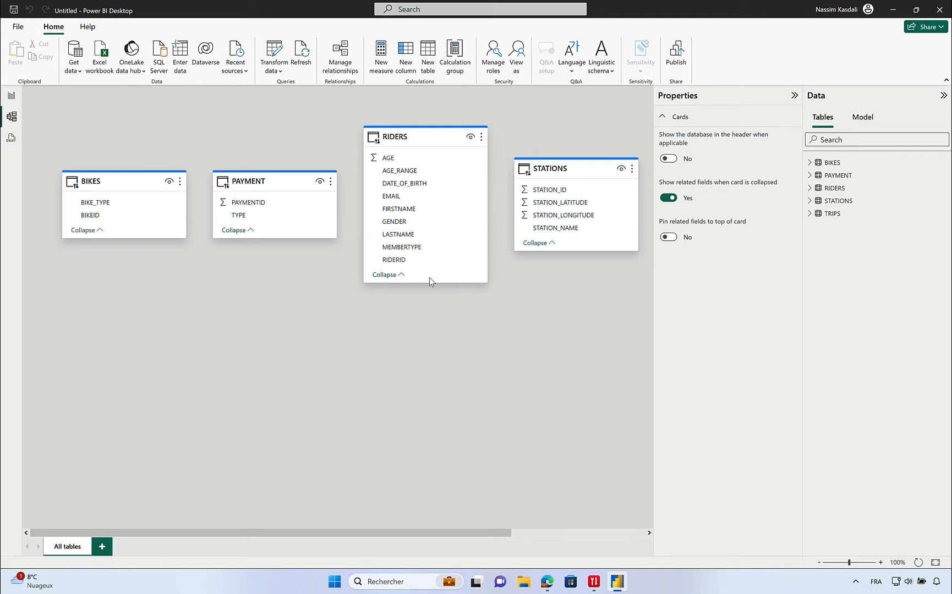
{"action": "left_click_drag", "start_coordinate": [431, 282], "coordinate": [431, 380]}
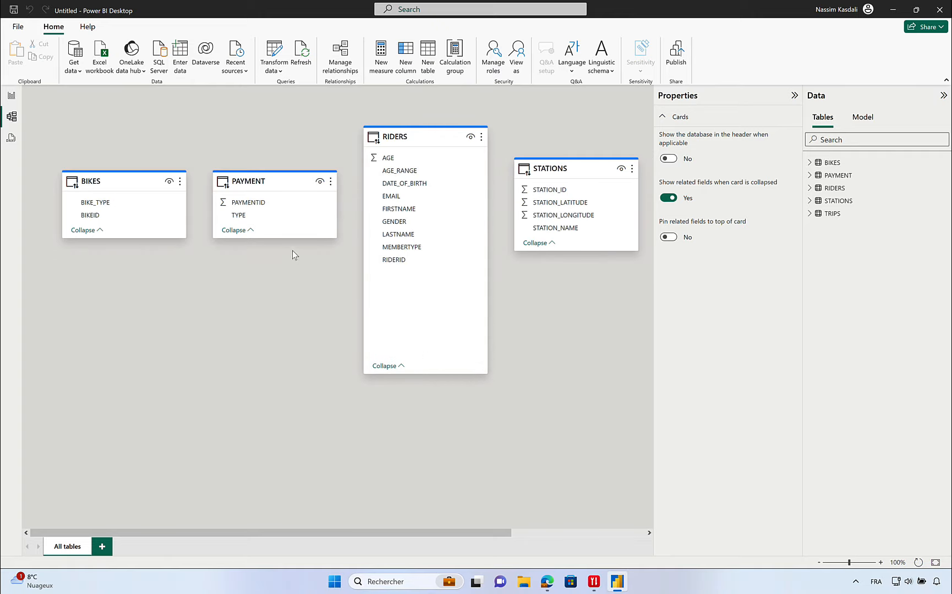
{"action": "left_click", "coordinate": [257, 207]}
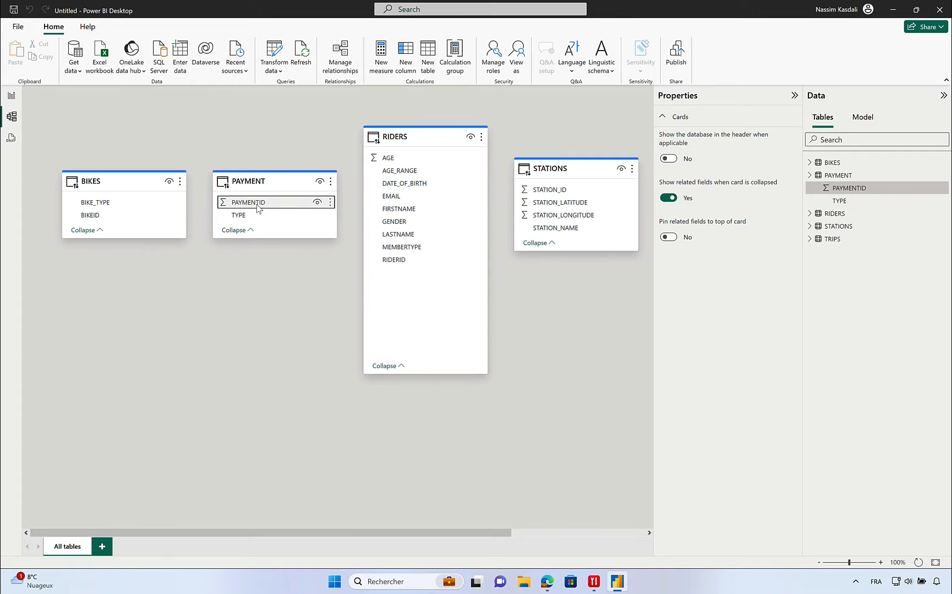
{"action": "left_click_drag", "start_coordinate": [570, 251], "coordinate": [561, 300]}
{"action": "left_click_drag", "start_coordinate": [413, 530], "coordinate": [606, 517]}
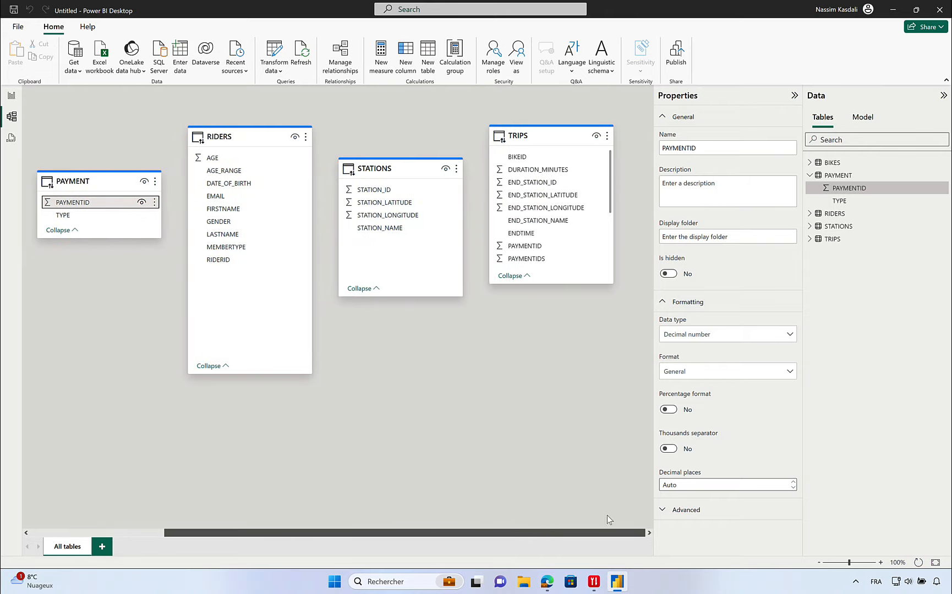
{"action": "left_click_drag", "start_coordinate": [562, 283], "coordinate": [530, 385]}
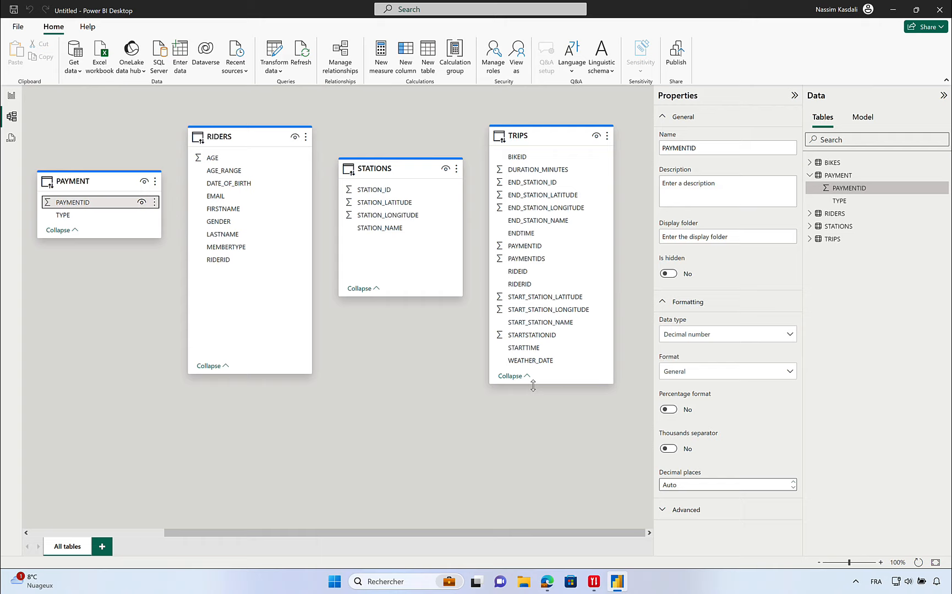
Step: Create a relationship between STATION_ID in STATIONS and STARTSTATIONID in TRIPS
{"action": "left_click_drag", "start_coordinate": [385, 189], "coordinate": [567, 335]}
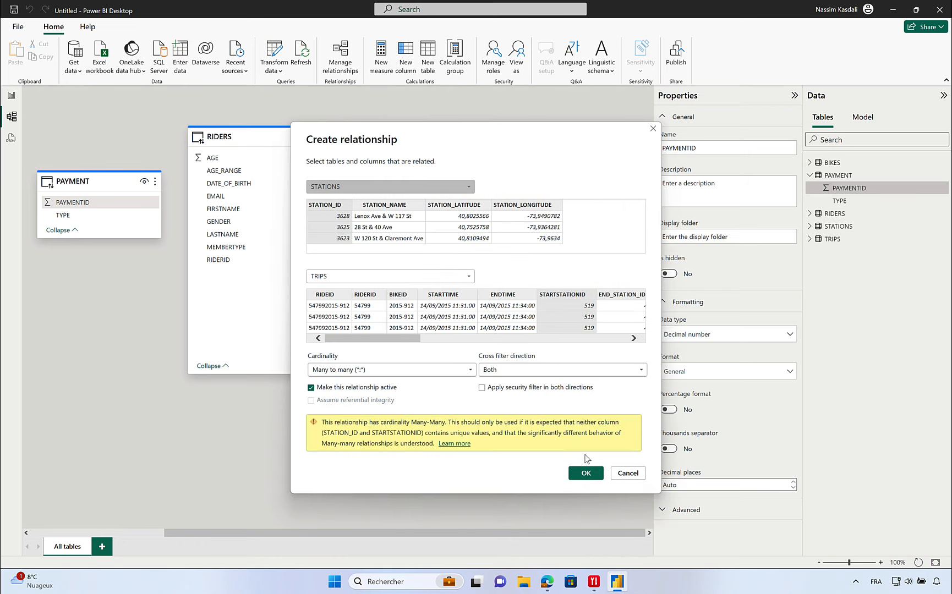
{"action": "left_click", "coordinate": [588, 473]}
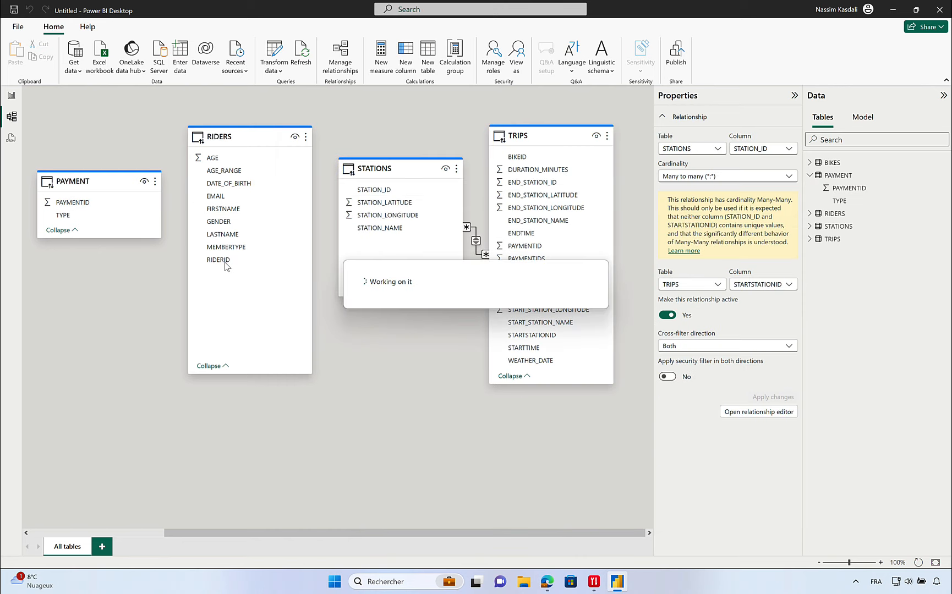
Step: Create an active one-to-many relationship with single cross-filtering between RIDERID in RIDERS and RIDERID in TRIPS
{"action": "left_click_drag", "start_coordinate": [225, 263], "coordinate": [574, 286]}
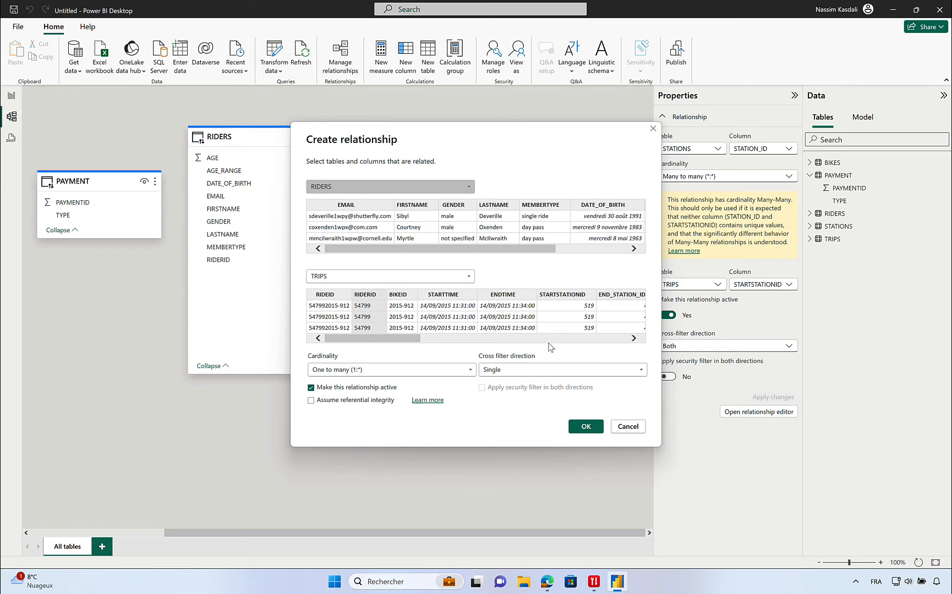
{"action": "left_click_drag", "start_coordinate": [456, 249], "coordinate": [628, 256]}
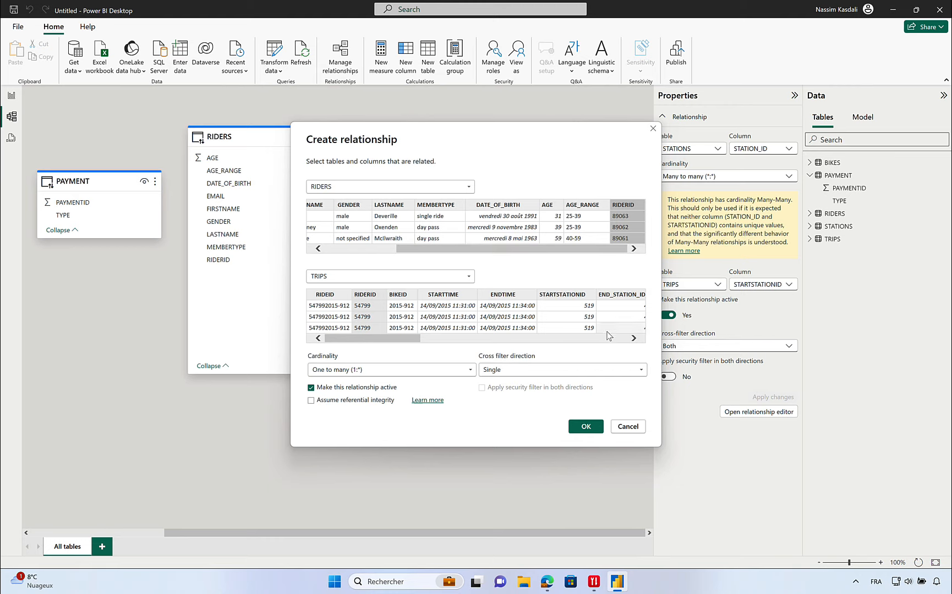
{"action": "left_click", "coordinate": [586, 427]}
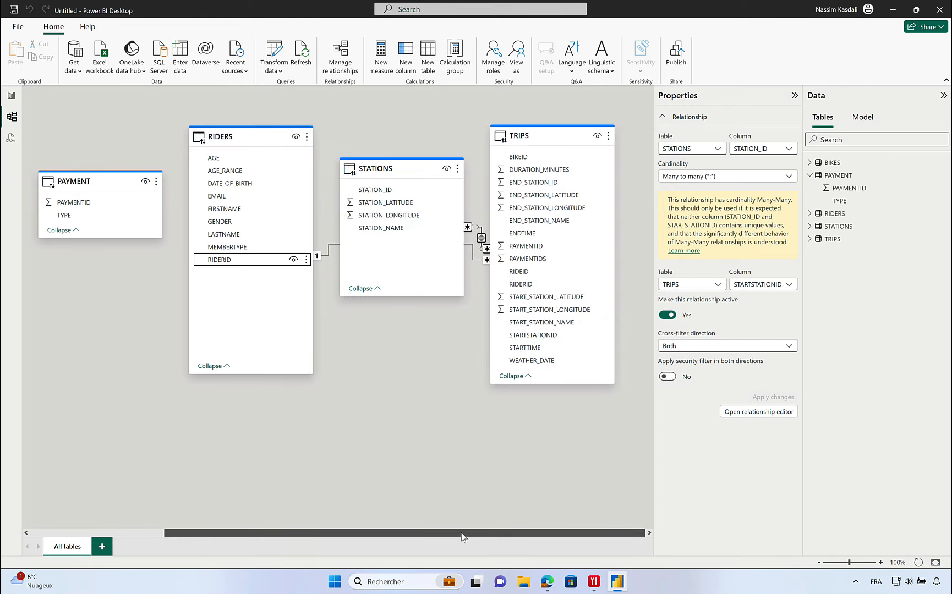
Step: Create an active one-to-many relationship with single cross-filtering between PAYMENTID in PAYMENT and PAYMENTID in TRIPS
{"action": "left_click_drag", "start_coordinate": [462, 538], "coordinate": [404, 468]}
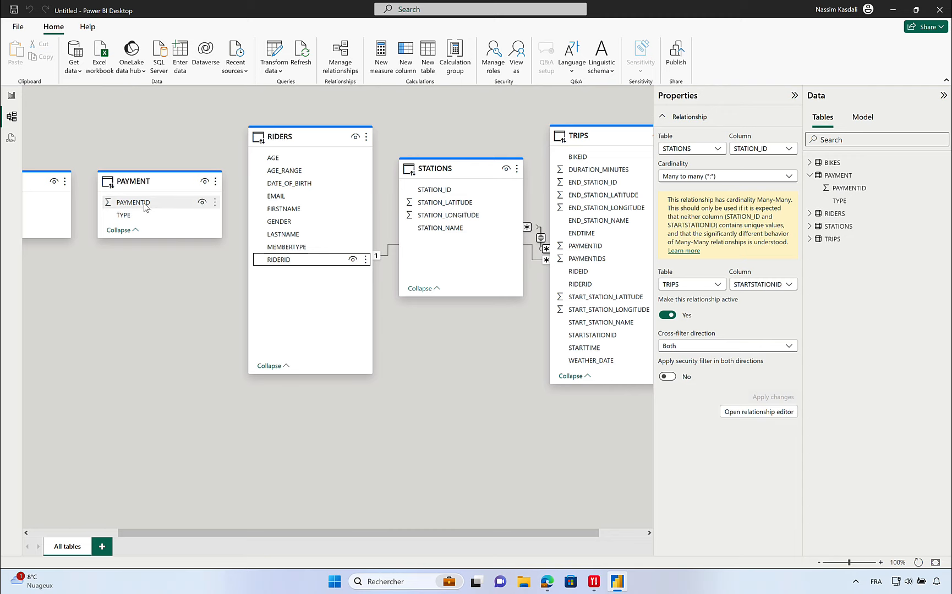
{"action": "left_click_drag", "start_coordinate": [146, 207], "coordinate": [627, 251]}
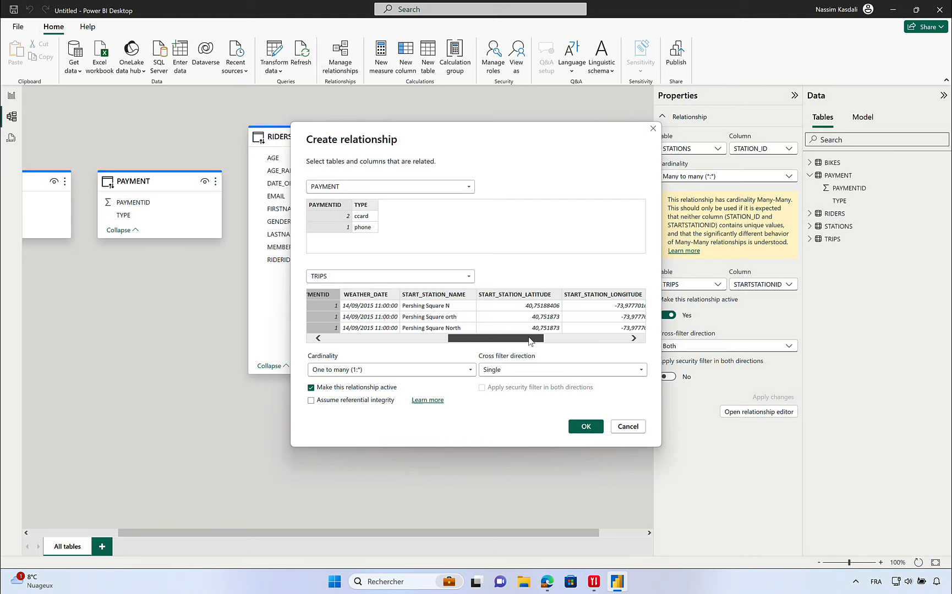
{"action": "left_click", "coordinate": [578, 425]}
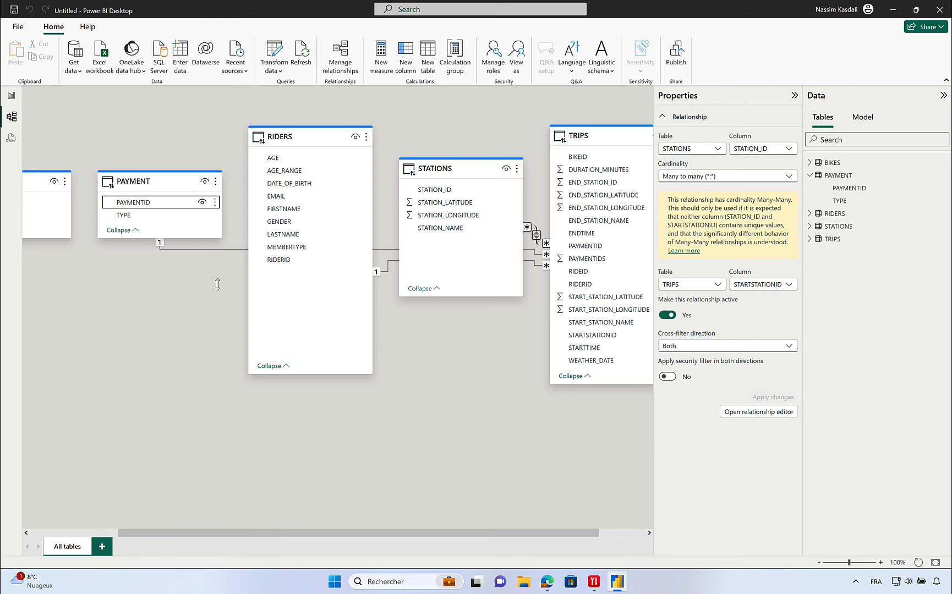
Step: Place the BIKES card below TRIPS and relate its BIKEID column to BIKEID in TRIPS with single cross-filtering
{"action": "left_click_drag", "start_coordinate": [30, 178], "coordinate": [605, 428]}
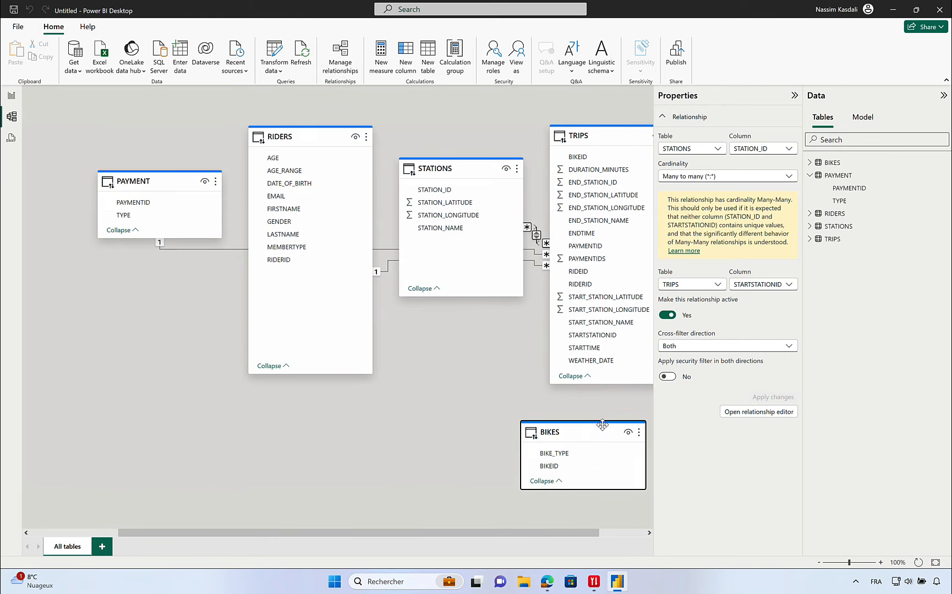
{"action": "left_click_drag", "start_coordinate": [541, 534], "coordinate": [586, 533]}
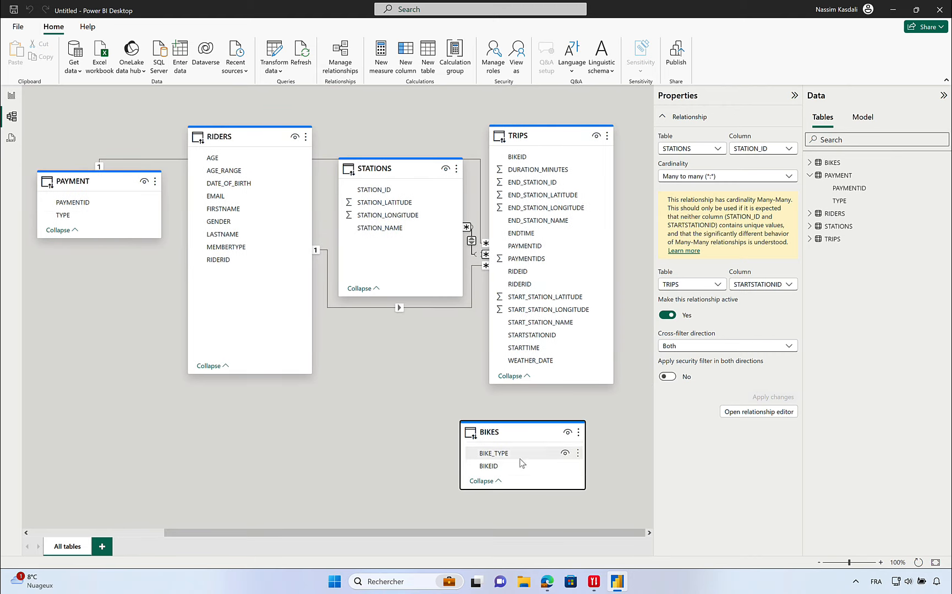
{"action": "left_click_drag", "start_coordinate": [511, 466], "coordinate": [524, 175]}
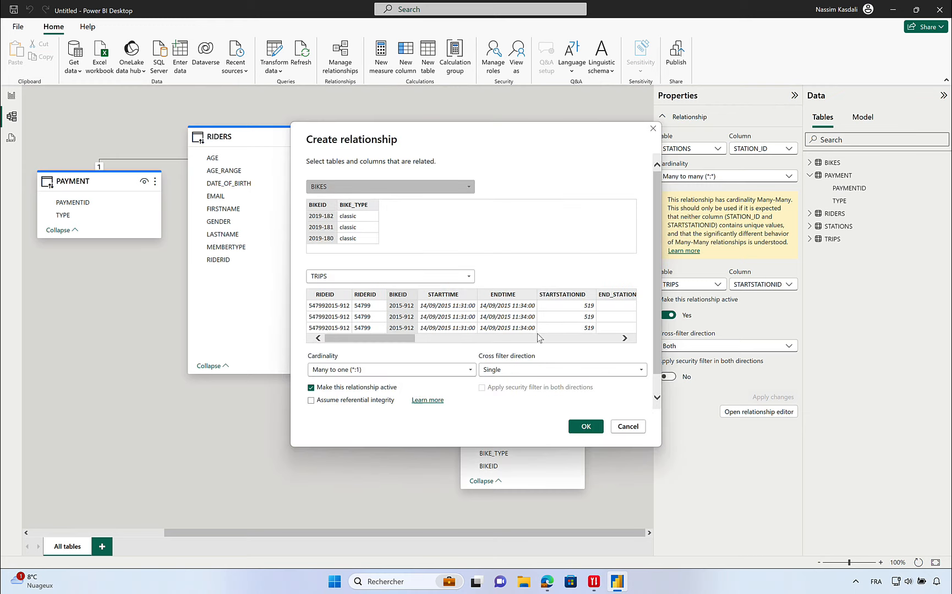
{"action": "left_click", "coordinate": [583, 426]}
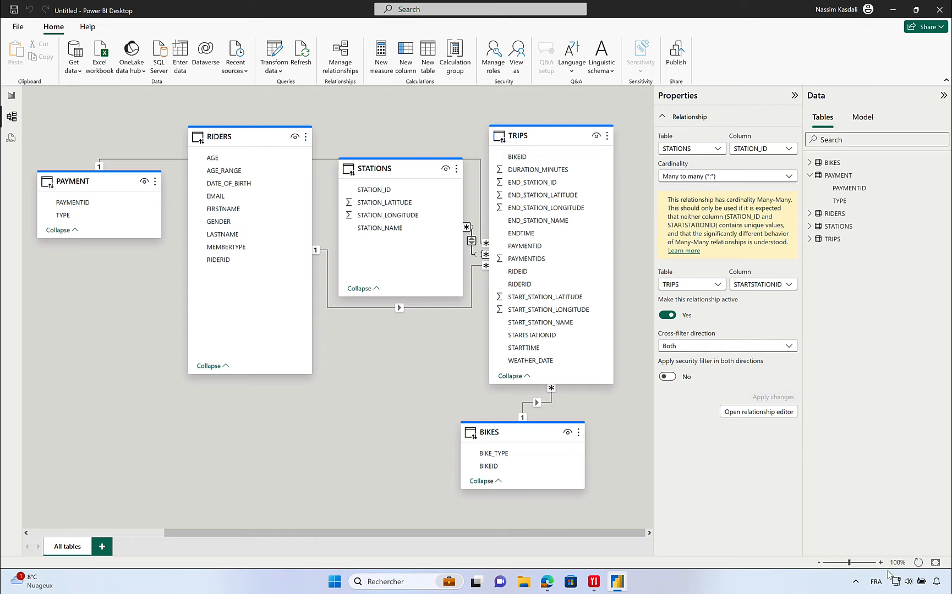
Step: Reset the diagram layout and arrange RIDERS, BIKES, PAYMENT and STATIONS in one row with TRIPS centred below them
{"action": "left_click", "coordinate": [918, 562]}
{"action": "left_click", "coordinate": [443, 349]}
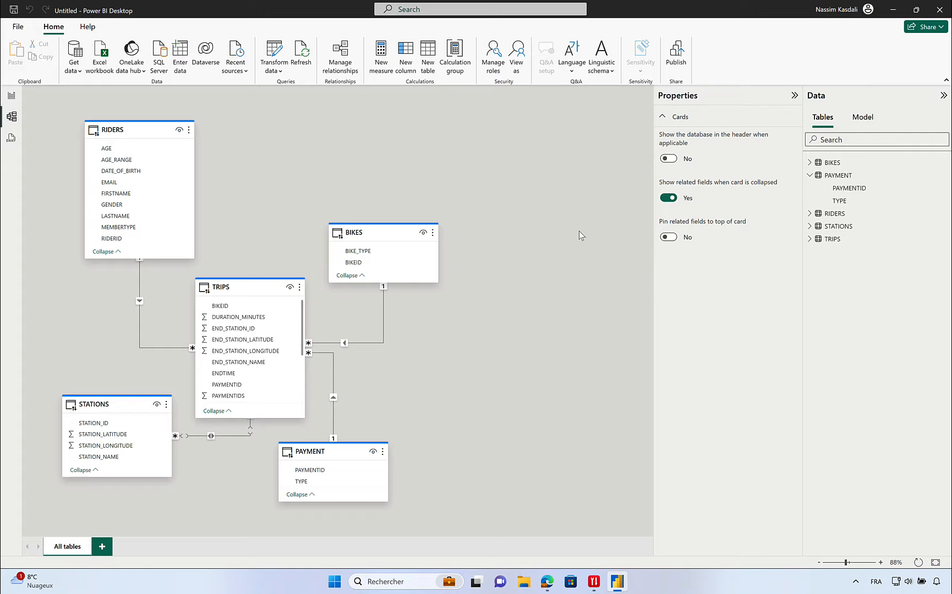
{"action": "left_click_drag", "start_coordinate": [380, 231], "coordinate": [268, 129]}
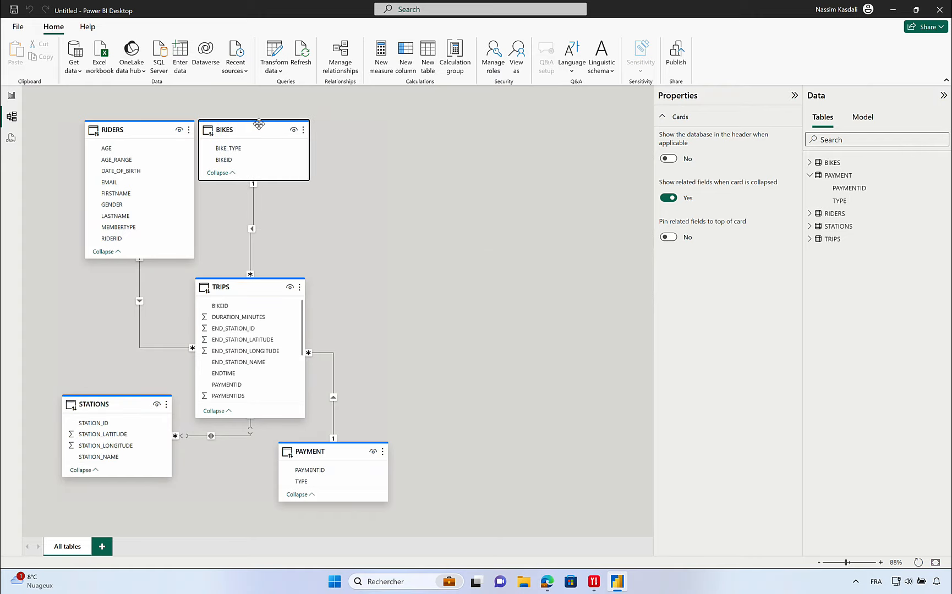
{"action": "left_click_drag", "start_coordinate": [333, 450], "coordinate": [396, 129]}
{"action": "left_click_drag", "start_coordinate": [131, 399], "coordinate": [539, 129]}
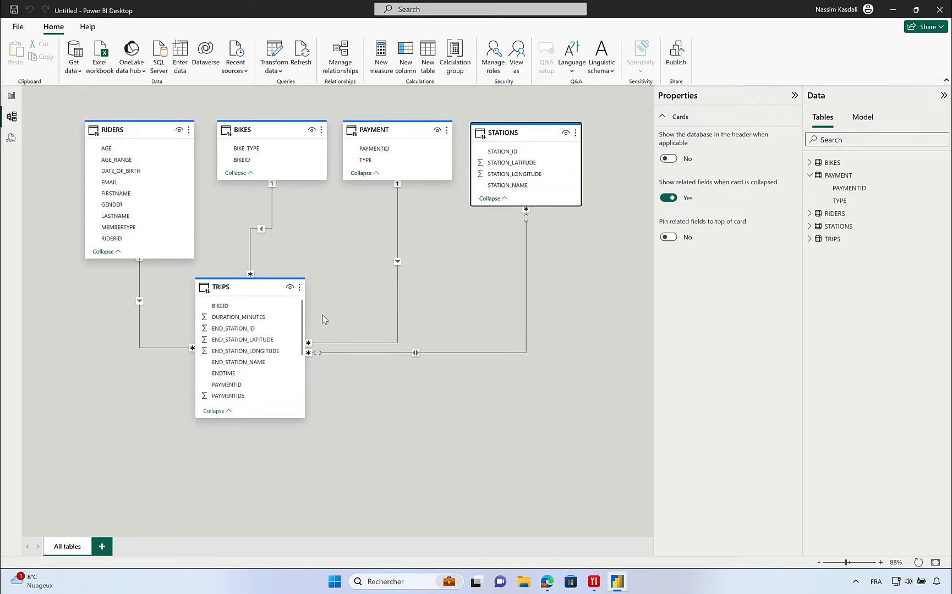
{"action": "left_click_drag", "start_coordinate": [262, 285], "coordinate": [354, 288]}
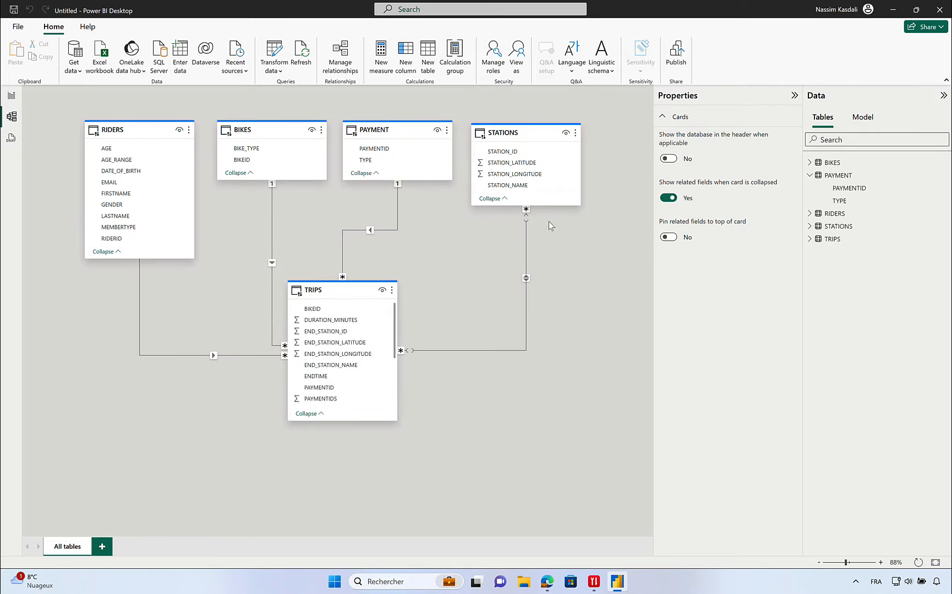
Step: Change the storage mode of the STATIONS table to Import and accept its implications
{"action": "left_click", "coordinate": [524, 139]}
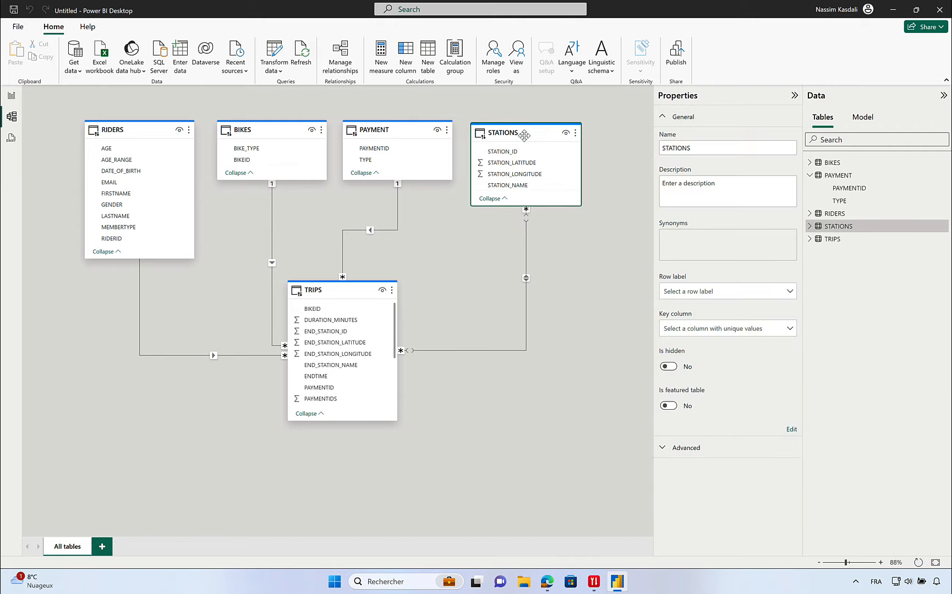
{"action": "left_click", "coordinate": [688, 447]}
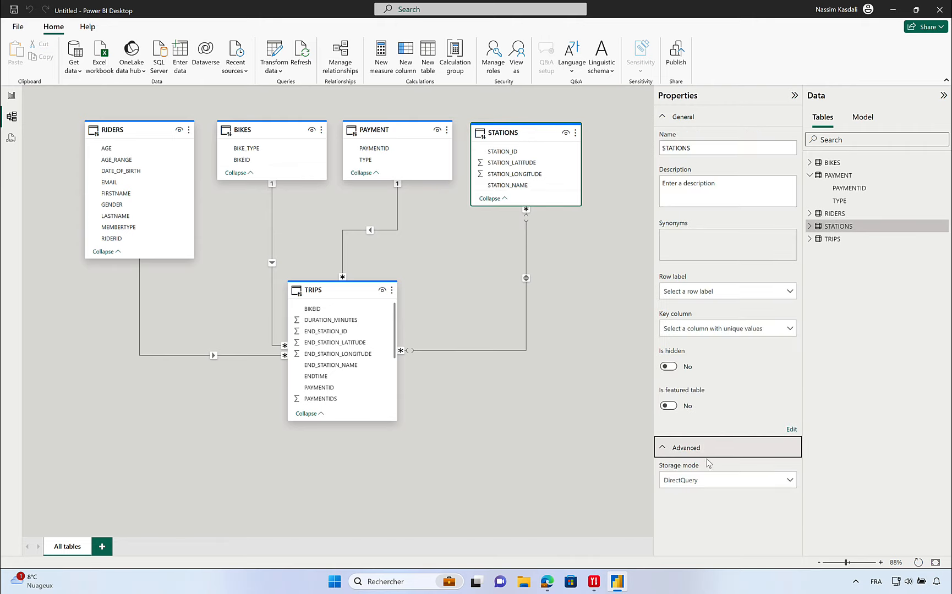
{"action": "left_click", "coordinate": [711, 479]}
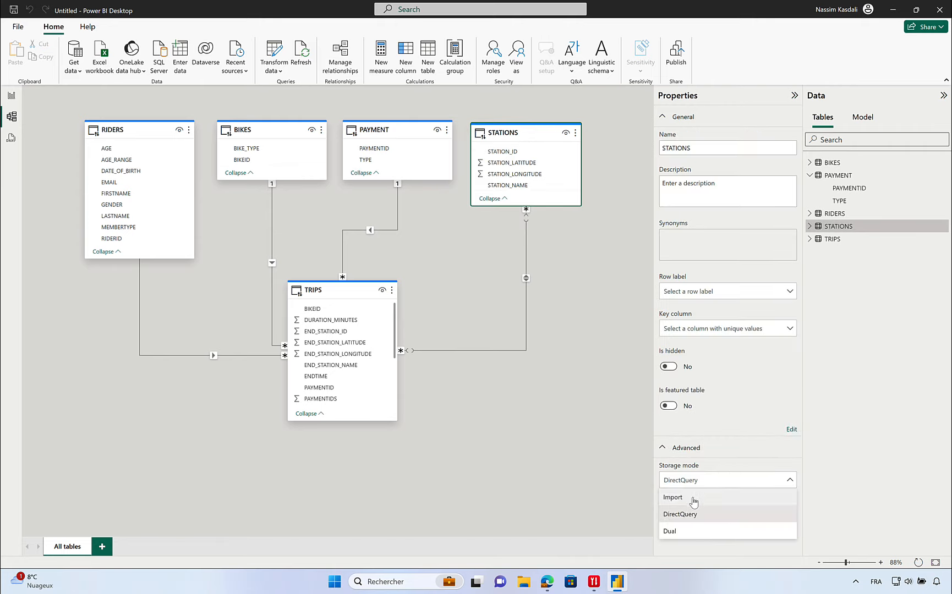
{"action": "left_click", "coordinate": [694, 498]}
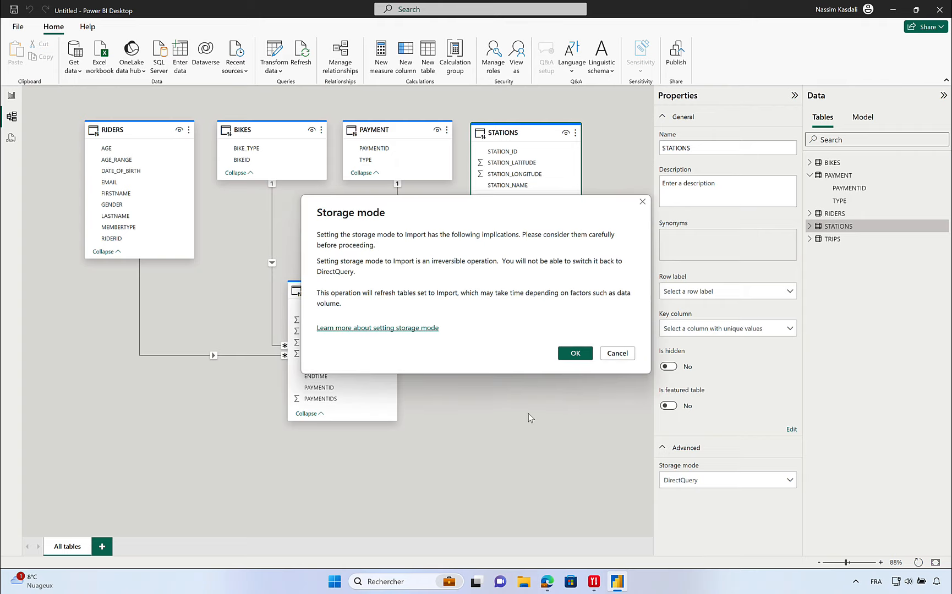
{"action": "left_click", "coordinate": [572, 356]}
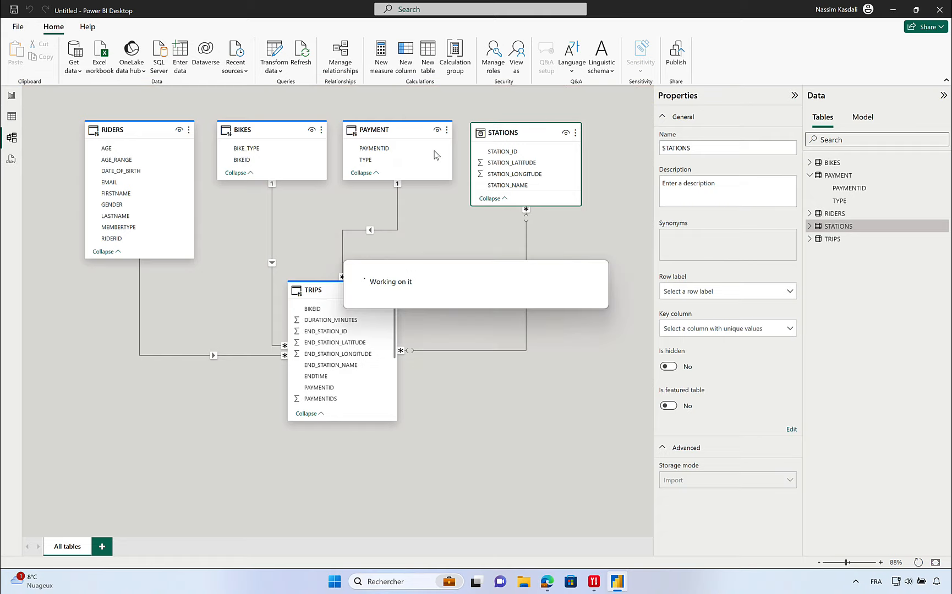
Step: Change the storage mode of the PAYMENT table to Import without setting the affected tables to dual
{"action": "left_click", "coordinate": [410, 134]}
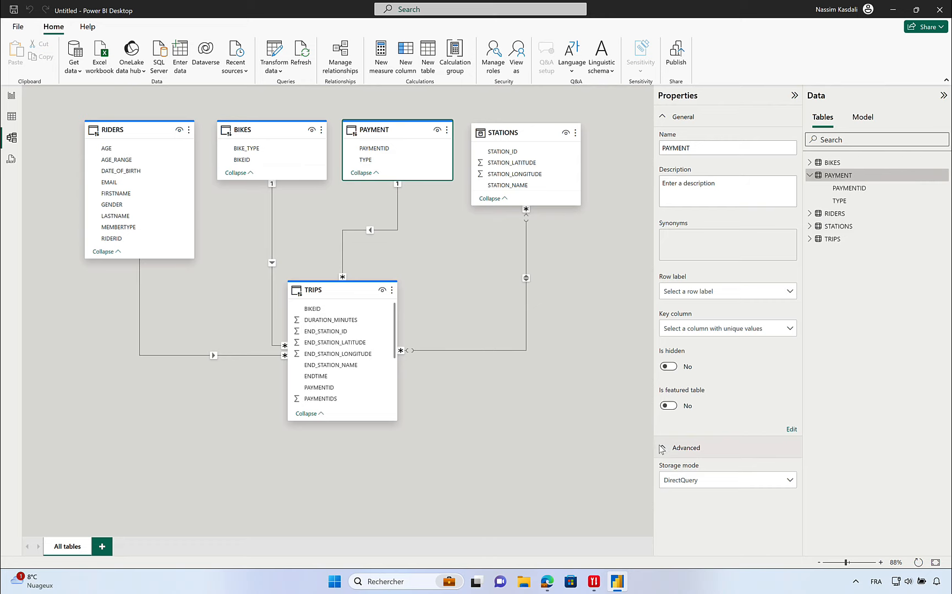
{"action": "left_click", "coordinate": [685, 484]}
{"action": "left_click", "coordinate": [687, 496]}
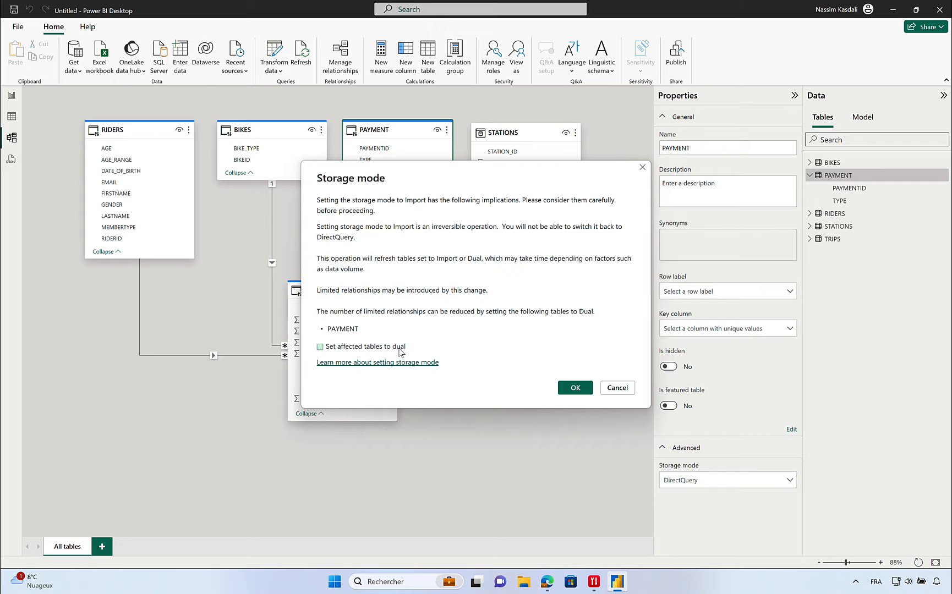
{"action": "left_click", "coordinate": [564, 391]}
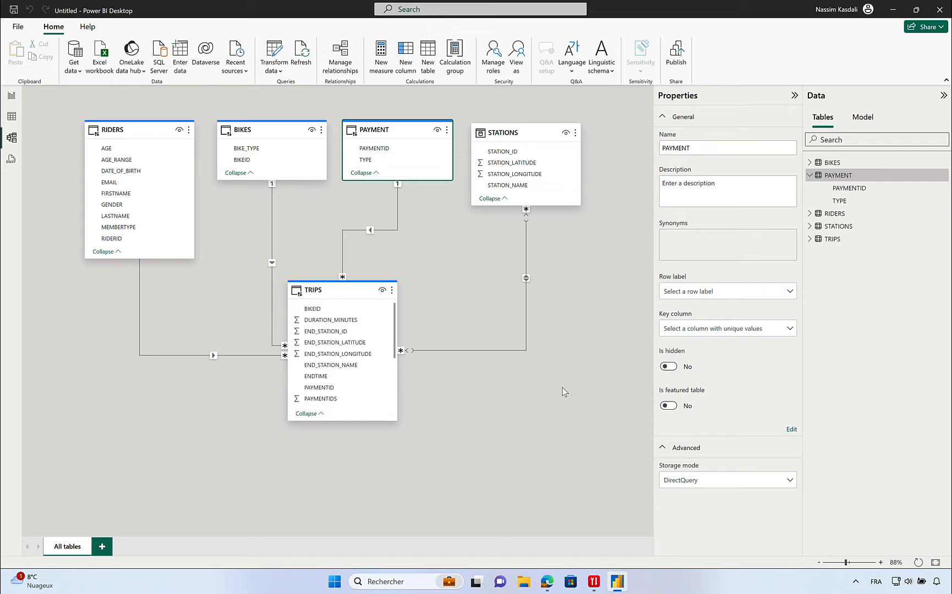
Step: Change the storage mode of the BIKES table to Import without setting the affected tables to dual
{"action": "left_click", "coordinate": [290, 134]}
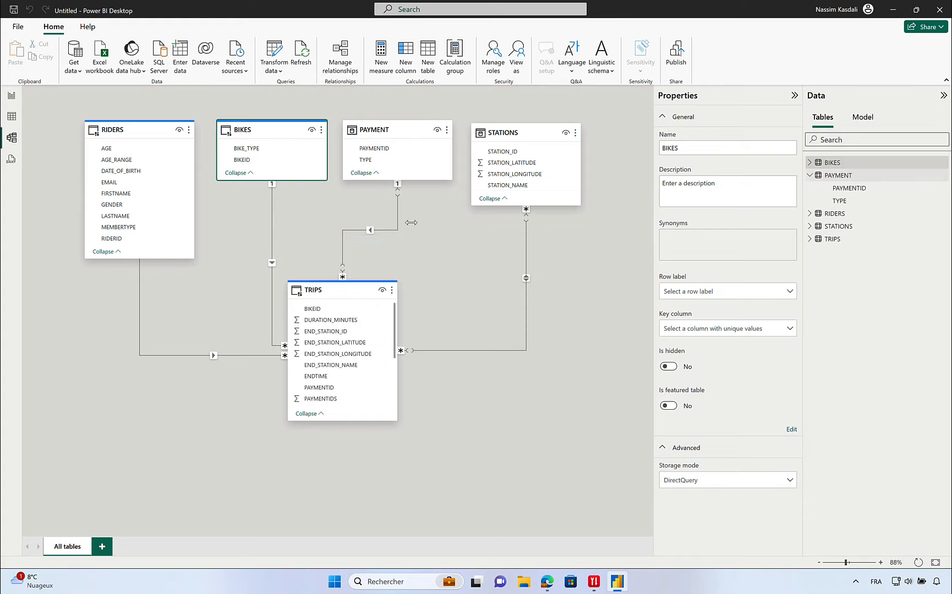
{"action": "left_click", "coordinate": [702, 479]}
{"action": "left_click", "coordinate": [697, 497]}
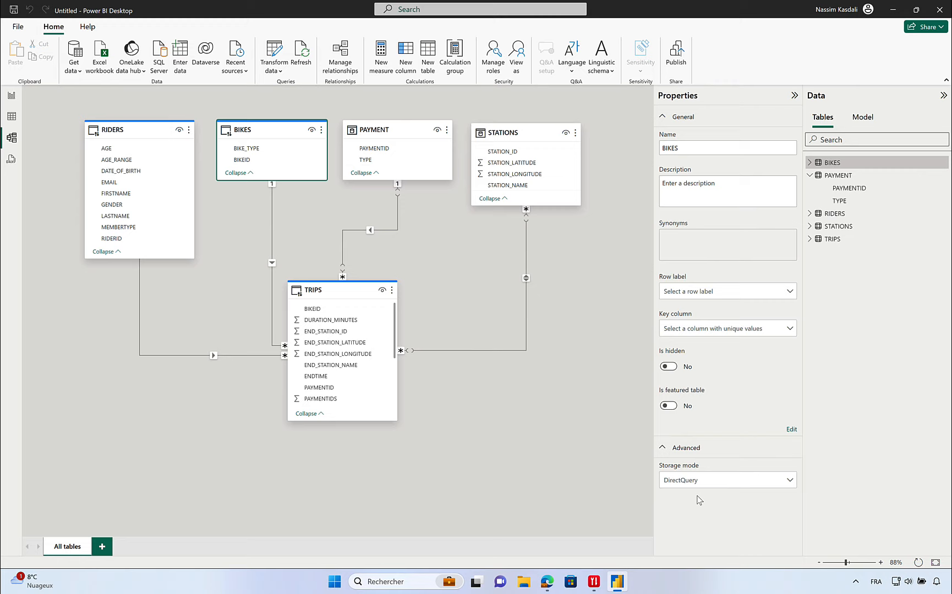
{"action": "left_click", "coordinate": [403, 346]}
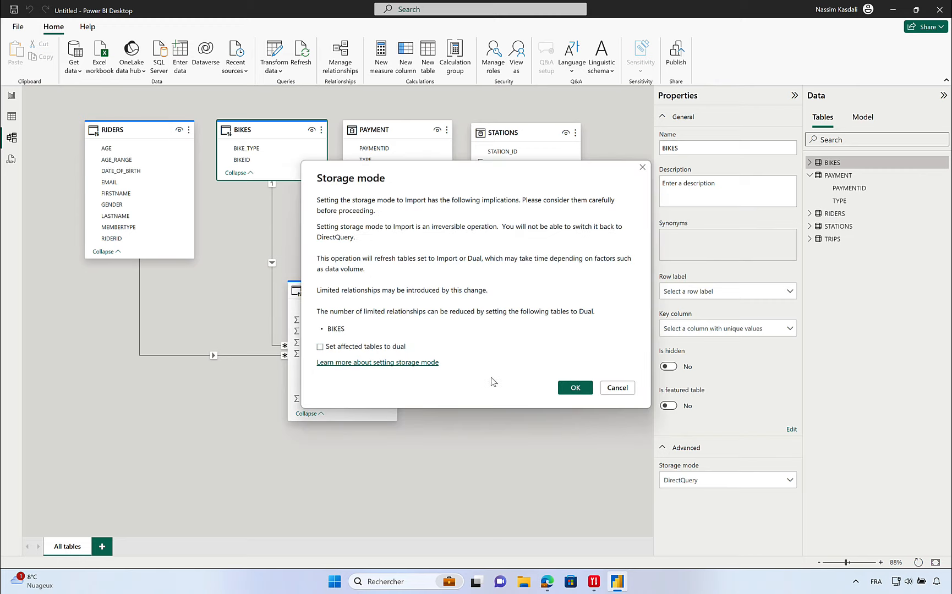
{"action": "left_click", "coordinate": [564, 390]}
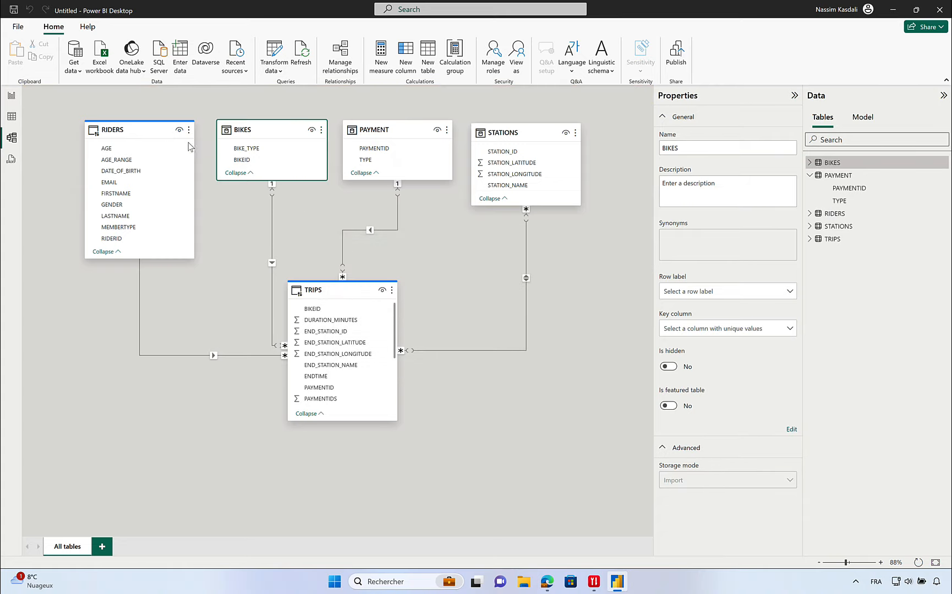
Step: Change the storage mode of the RIDERS table to Import without setting the affected tables to dual
{"action": "left_click", "coordinate": [160, 135]}
{"action": "left_click", "coordinate": [666, 479]}
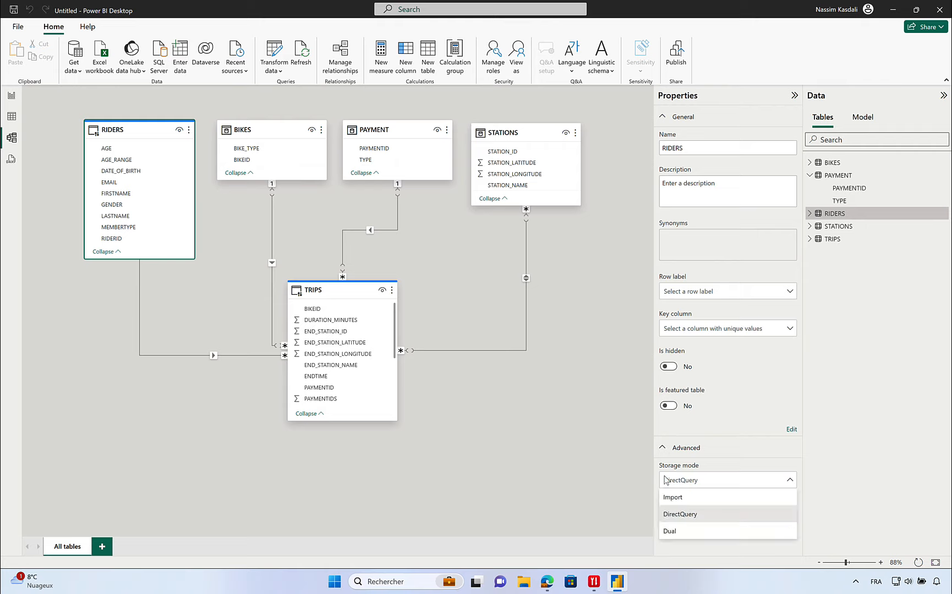
{"action": "left_click", "coordinate": [681, 497]}
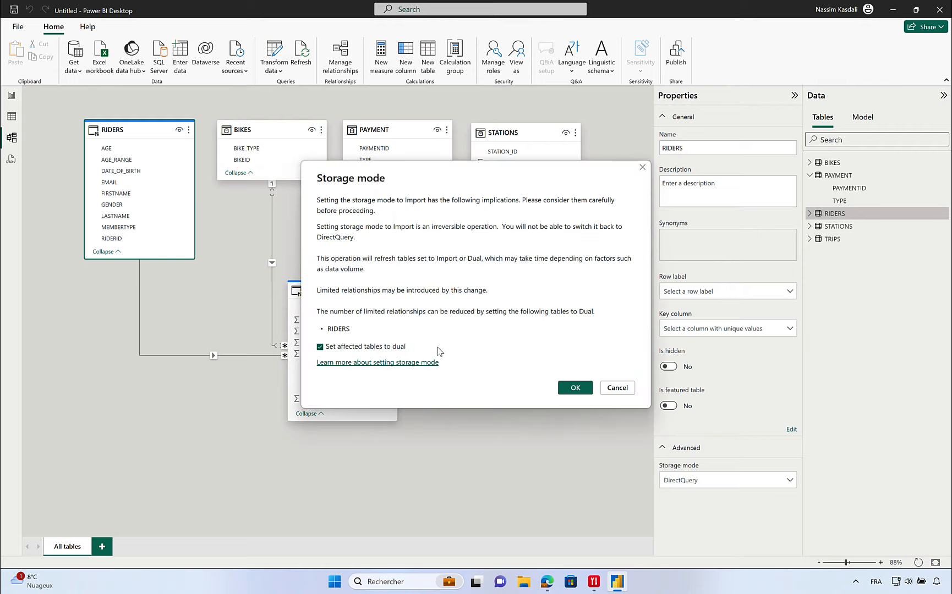
{"action": "left_click", "coordinate": [408, 349]}
{"action": "left_click", "coordinate": [572, 389]}
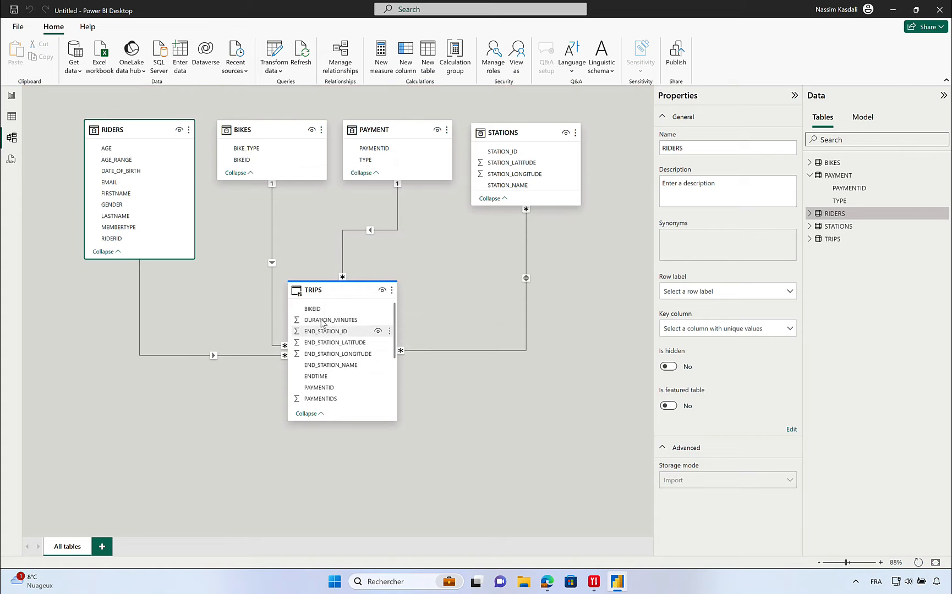
Step: Check the storage mode of TRIPS, and switch to the report view with the TRIPS fields listed at full width
{"action": "left_click", "coordinate": [319, 293]}
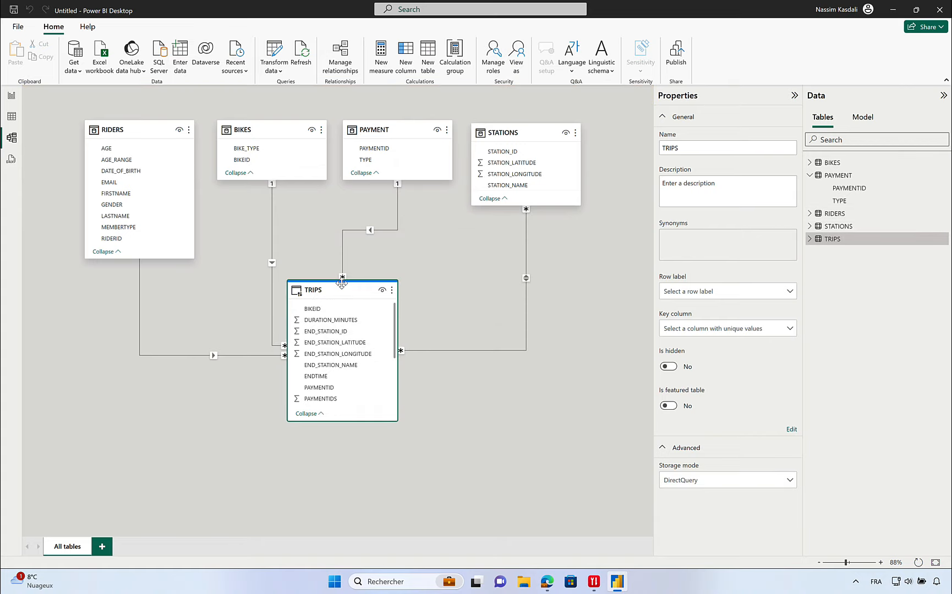
{"action": "mouse_move", "coordinate": [343, 287]}
{"action": "left_click", "coordinate": [11, 96]}
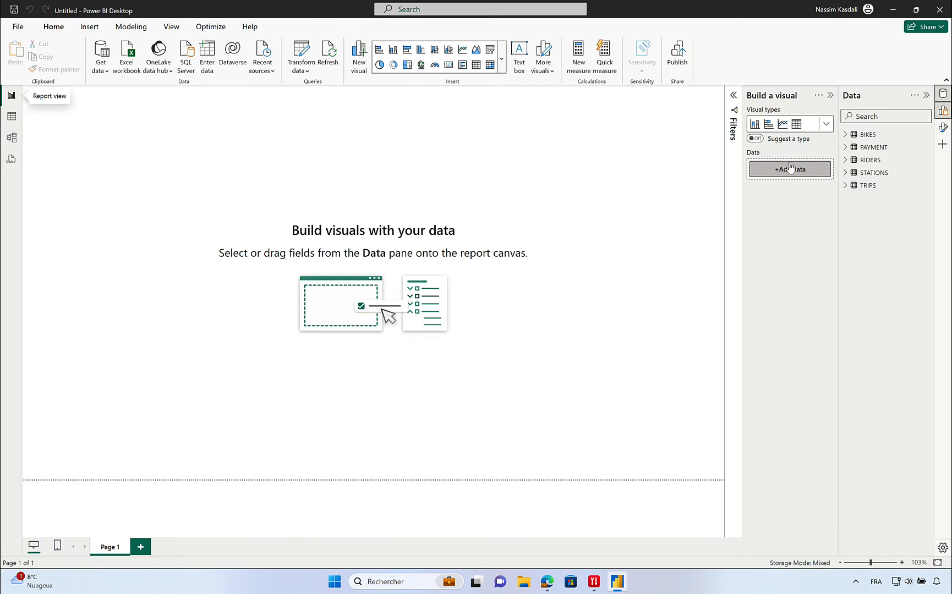
{"action": "left_click", "coordinate": [846, 186]}
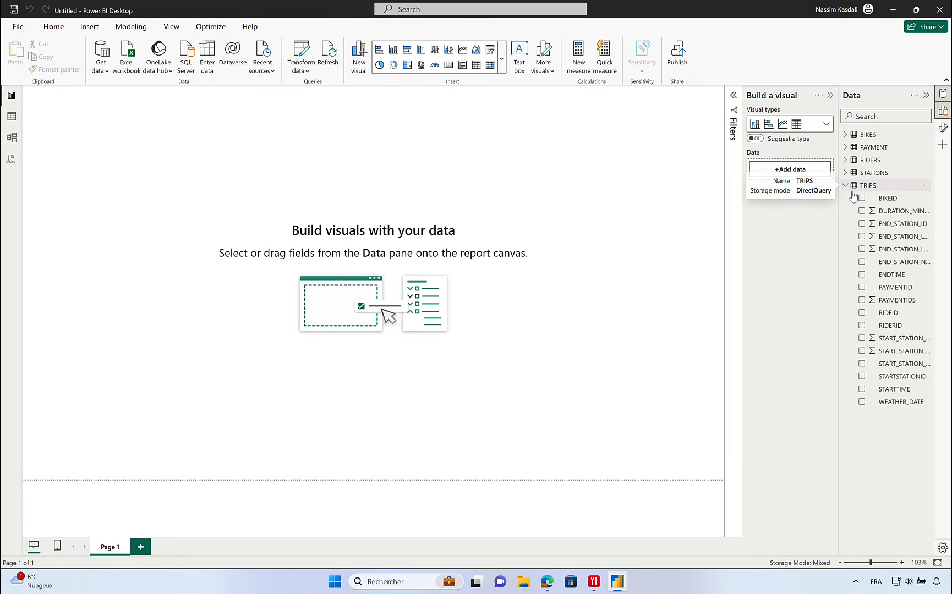
{"action": "left_click_drag", "start_coordinate": [837, 194], "coordinate": [804, 194]}
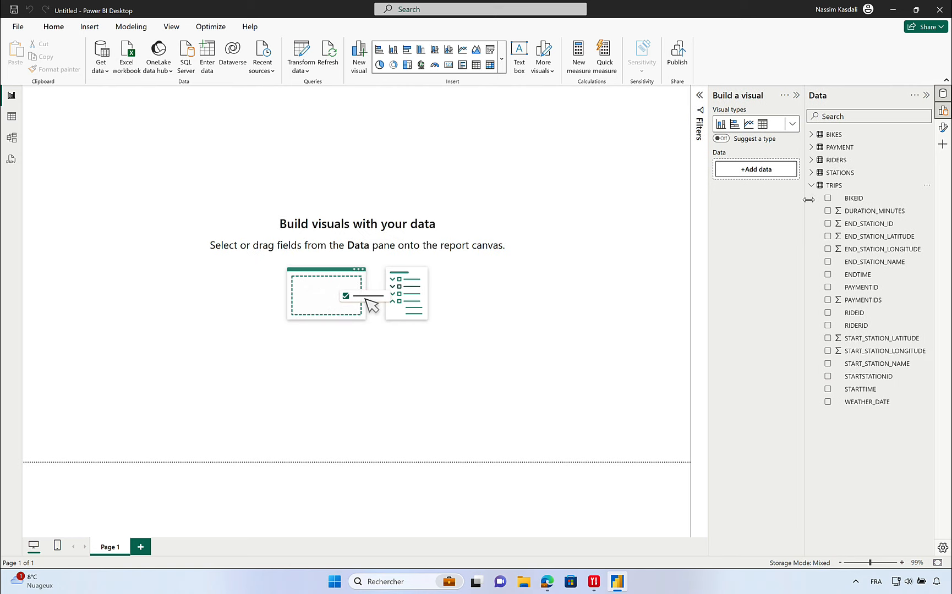
Step: Create a measure in the TRIPS table defined as Trips Count = COUNTROWS(TRIPS)
{"action": "right_click", "coordinate": [845, 187]}
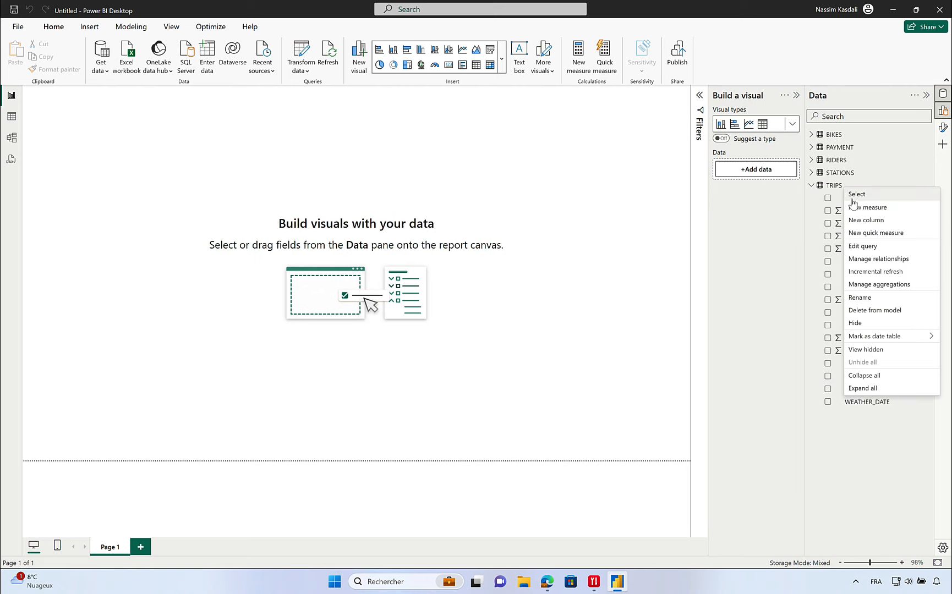
{"action": "left_click", "coordinate": [600, 191]}
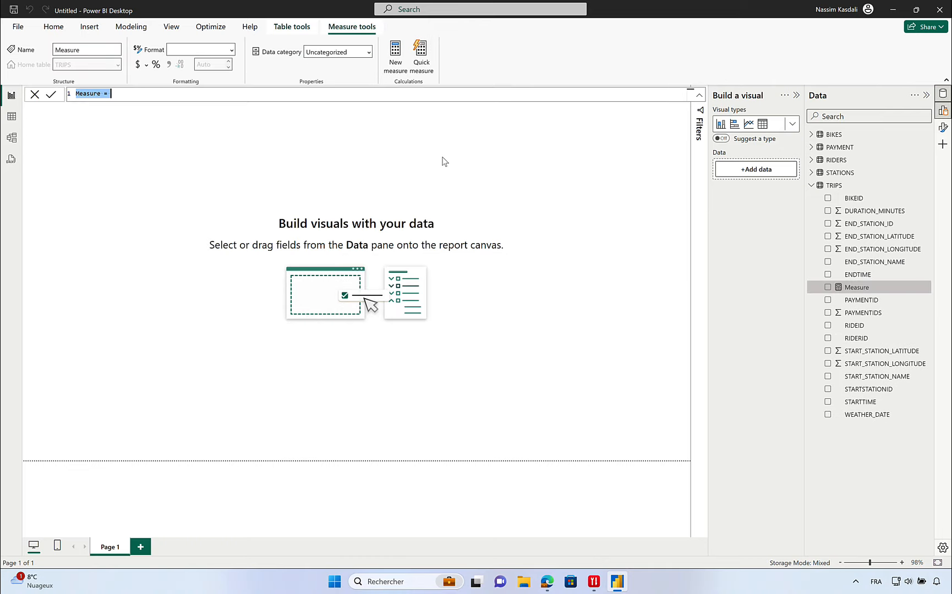
{"action": "type", "text": "Trips Count = count"}
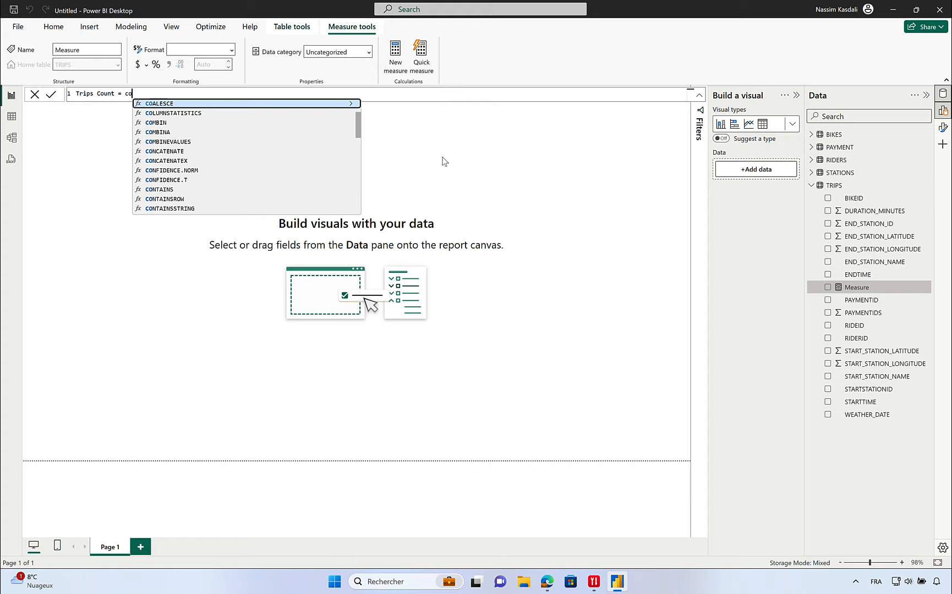
{"action": "key", "text": "Down"}
{"action": "key", "text": "Down"}
{"action": "key", "text": "Down"}
{"action": "key", "text": "Down"}
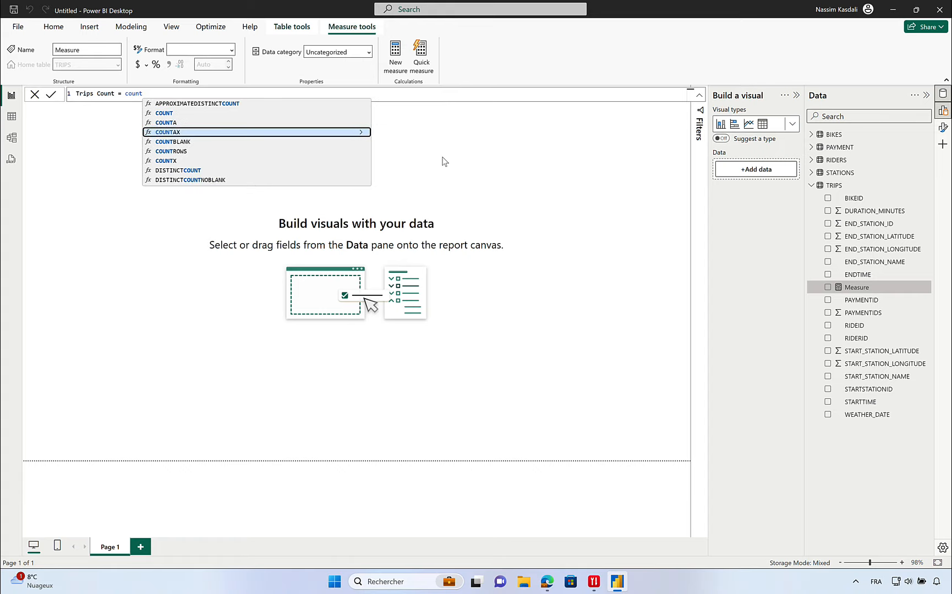
{"action": "key", "text": "Tab"}
{"action": "type", "text": "trip"}
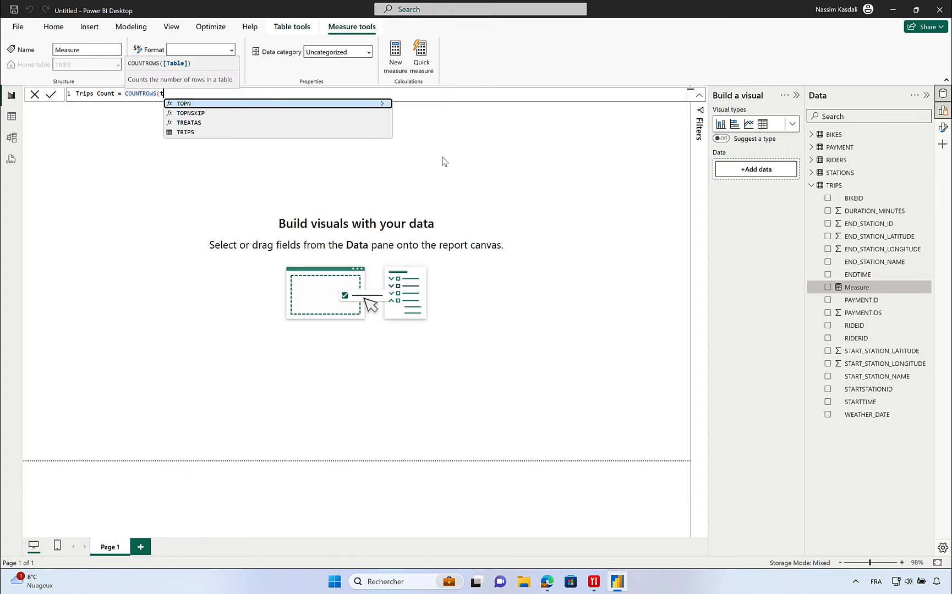
{"action": "key", "text": "Tab"}
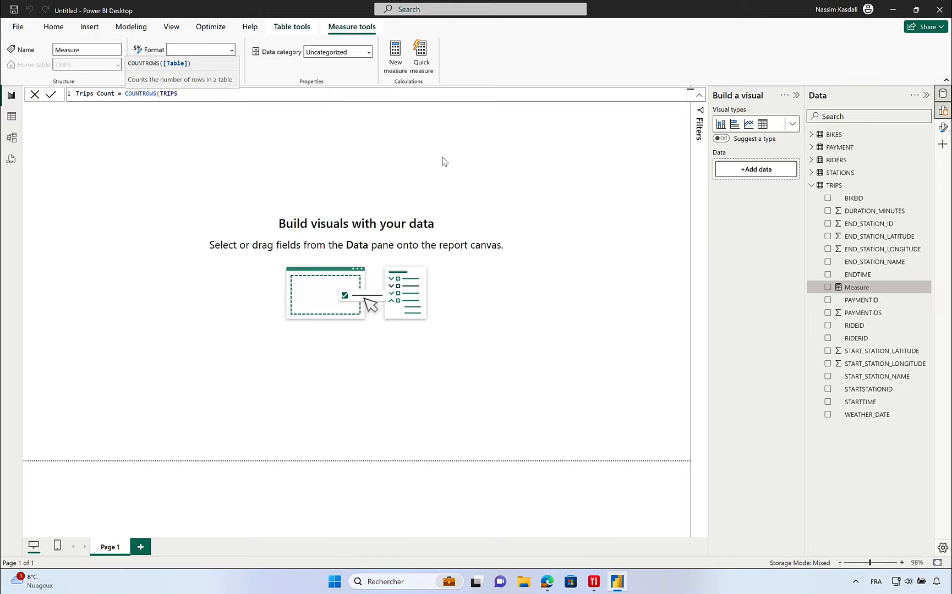
{"action": "type", "text": ")"}
{"action": "key", "text": "Return"}
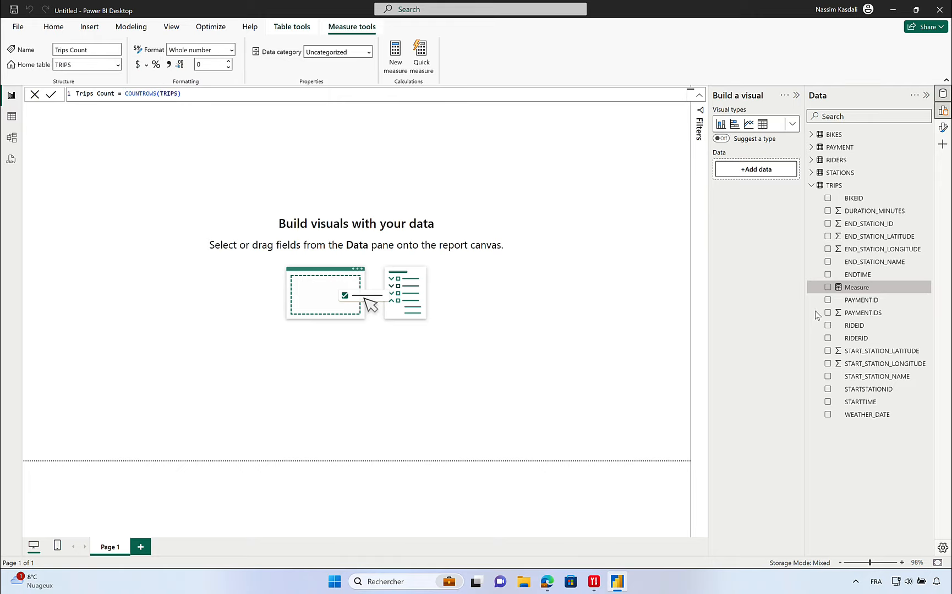
Step: Add a card visual showing Trips Count to the upper part of the report page and reduce its height
{"action": "left_click_drag", "start_coordinate": [865, 403], "coordinate": [621, 137]}
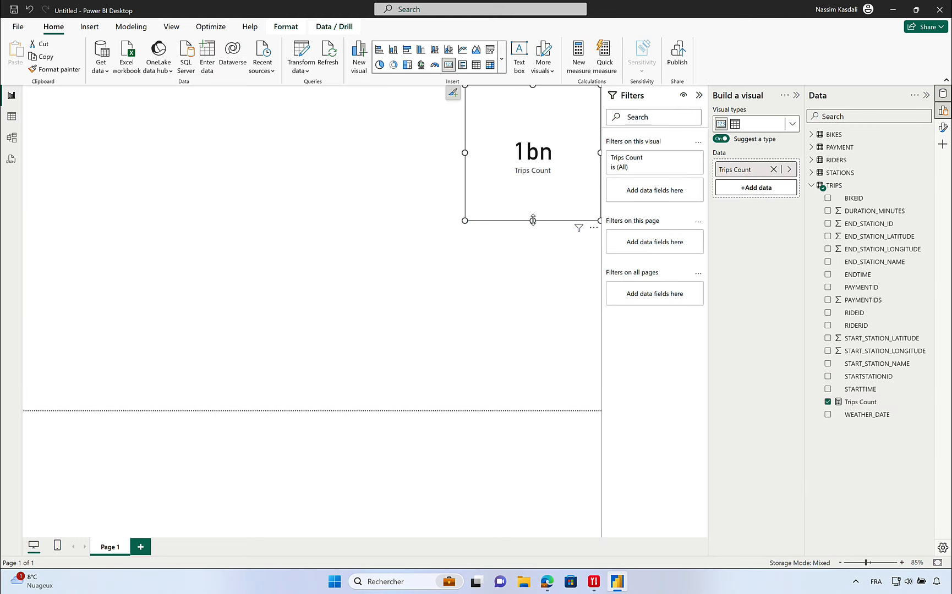
{"action": "left_click_drag", "start_coordinate": [532, 220], "coordinate": [533, 145]}
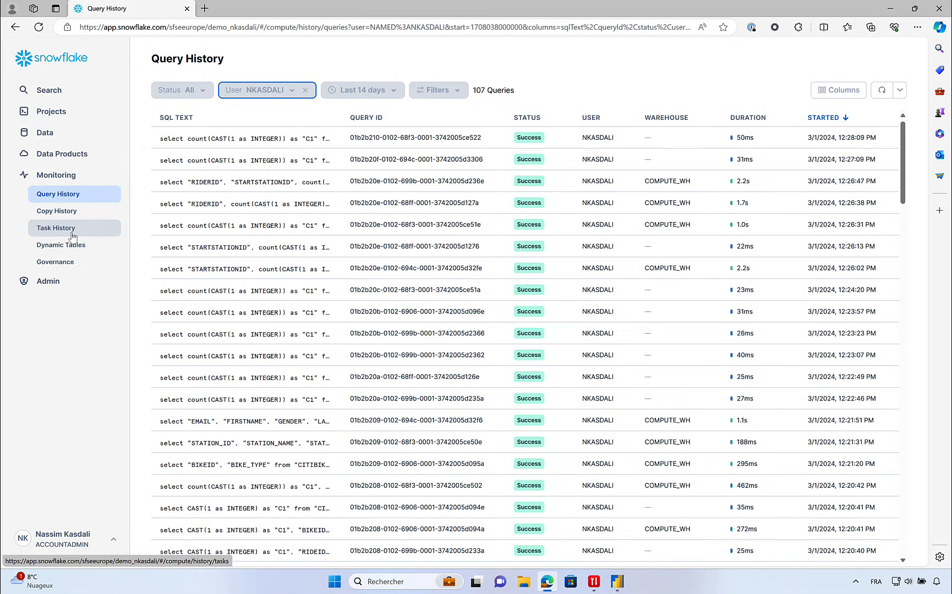
Step: Refresh the query history in Snowflake and examine the SQL text and result of the latest query on TRIPS
{"action": "left_click", "coordinate": [881, 90]}
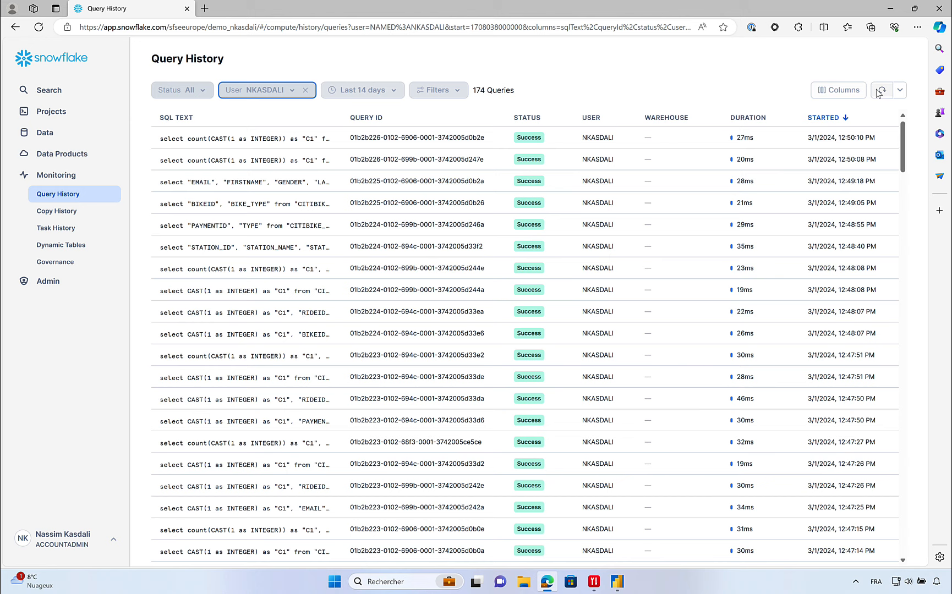
{"action": "left_click", "coordinate": [344, 141]}
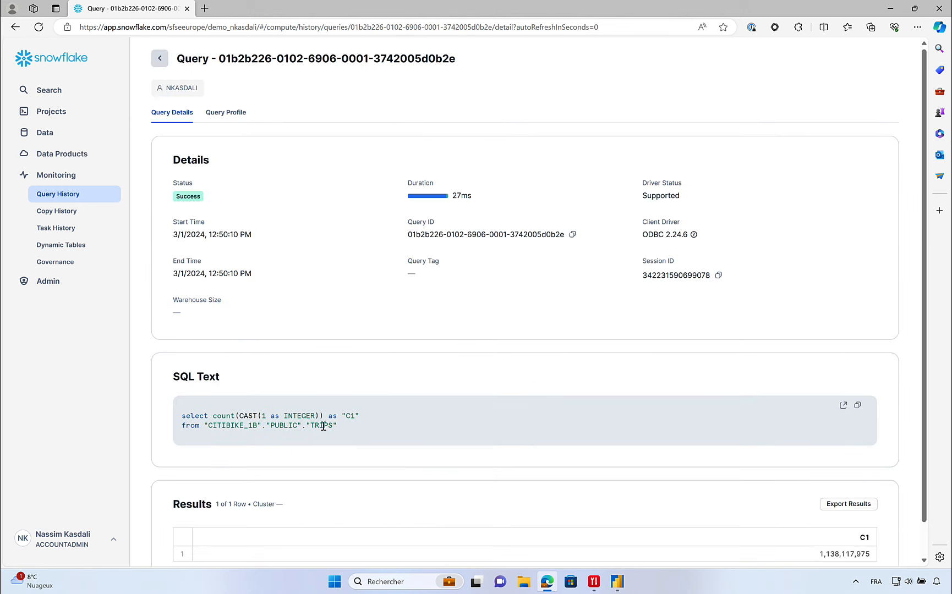
{"action": "left_click_drag", "start_coordinate": [352, 431], "coordinate": [164, 416]}
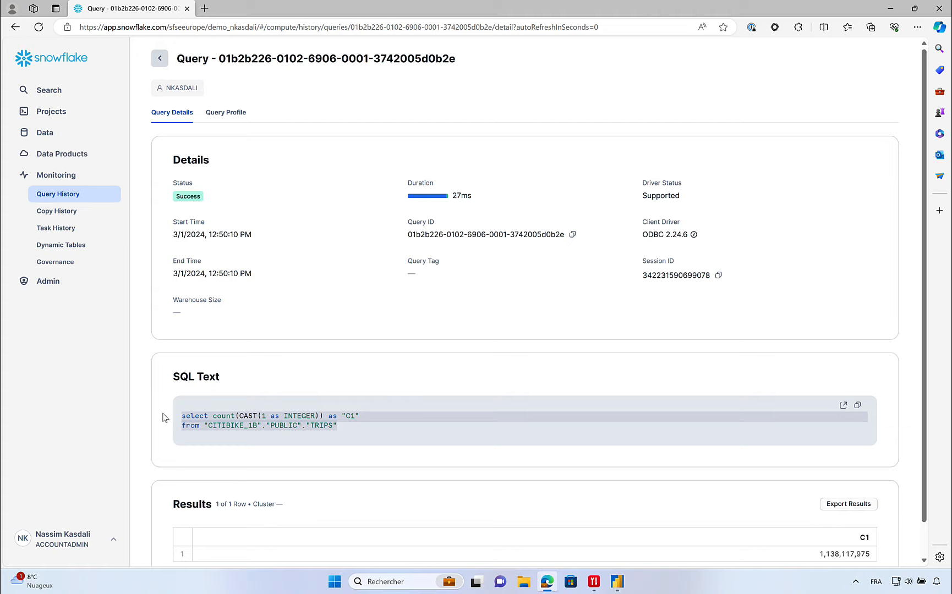
{"action": "left_click", "coordinate": [224, 417]}
{"action": "scroll", "coordinate": [275, 363], "scroll_direction": "down", "scroll_amount": 1}
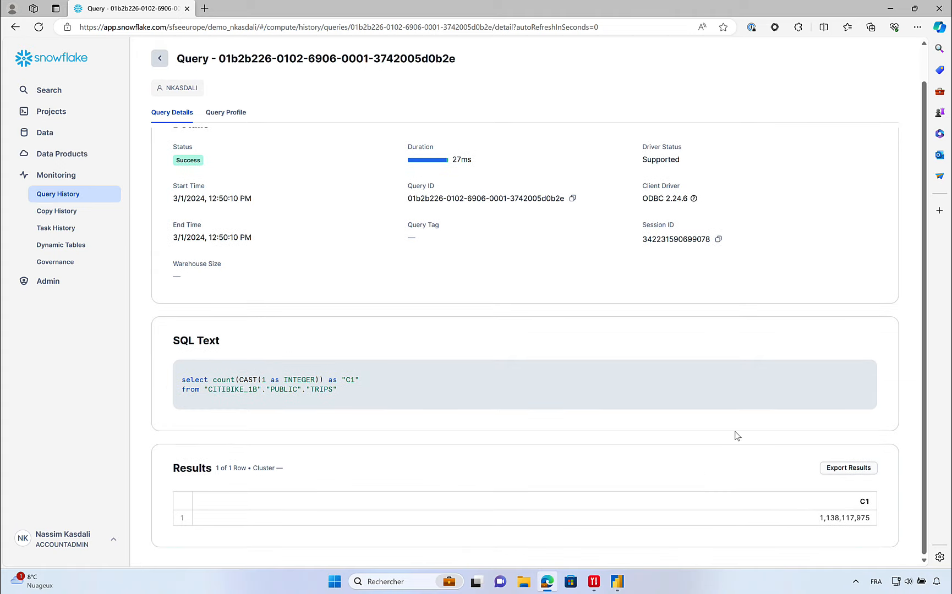
Step: Switch back to Power BI Desktop and expand the full gallery of visual types
{"action": "left_click", "coordinate": [616, 582]}
{"action": "left_click", "coordinate": [792, 127]}
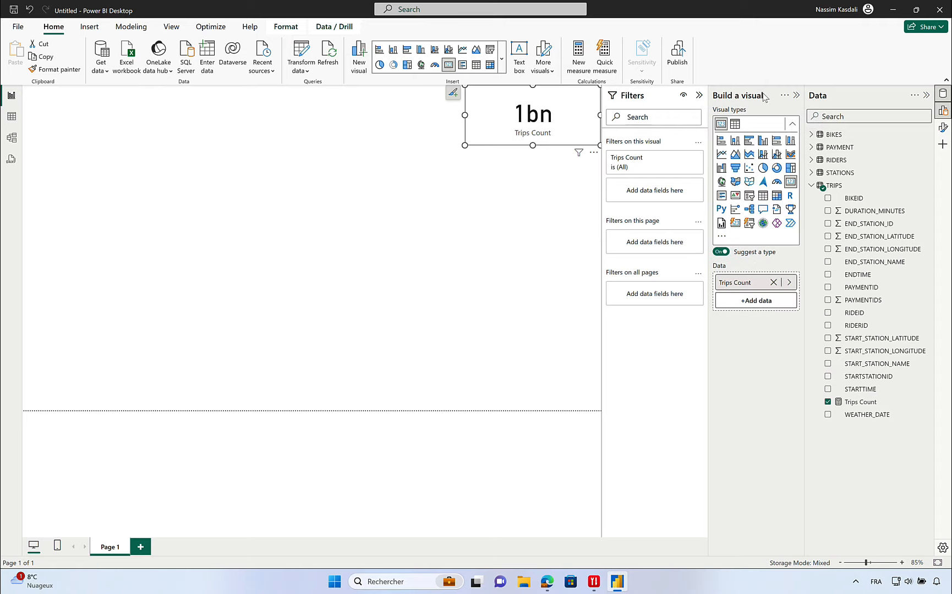
{"action": "left_click", "coordinate": [784, 95]}
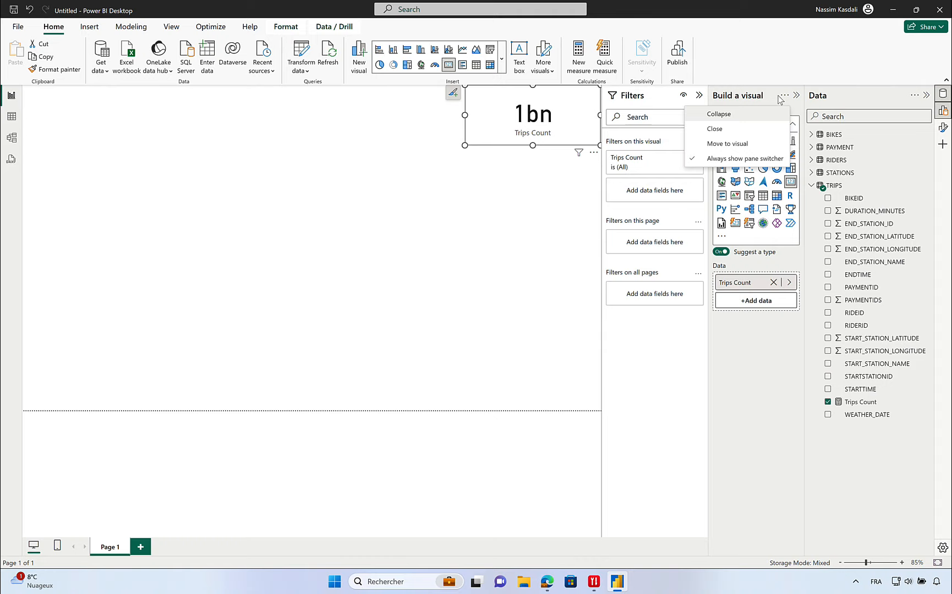
{"action": "left_click", "coordinate": [574, 210]}
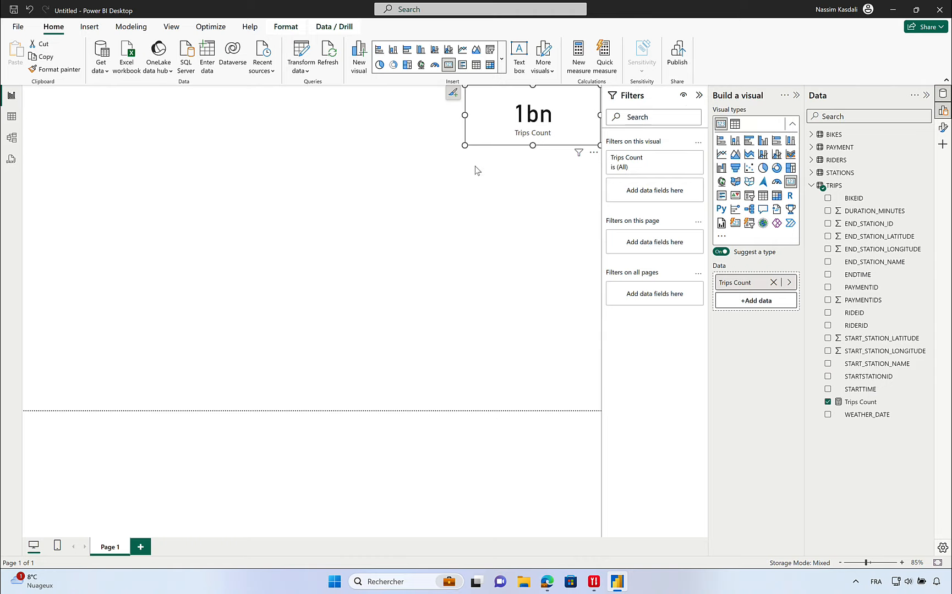
Step: Create a measure in the RIDERS table defined as Riders Count = DISTINCTCOUNT(RIDERS[RIDERID])
{"action": "left_click", "coordinate": [811, 185]}
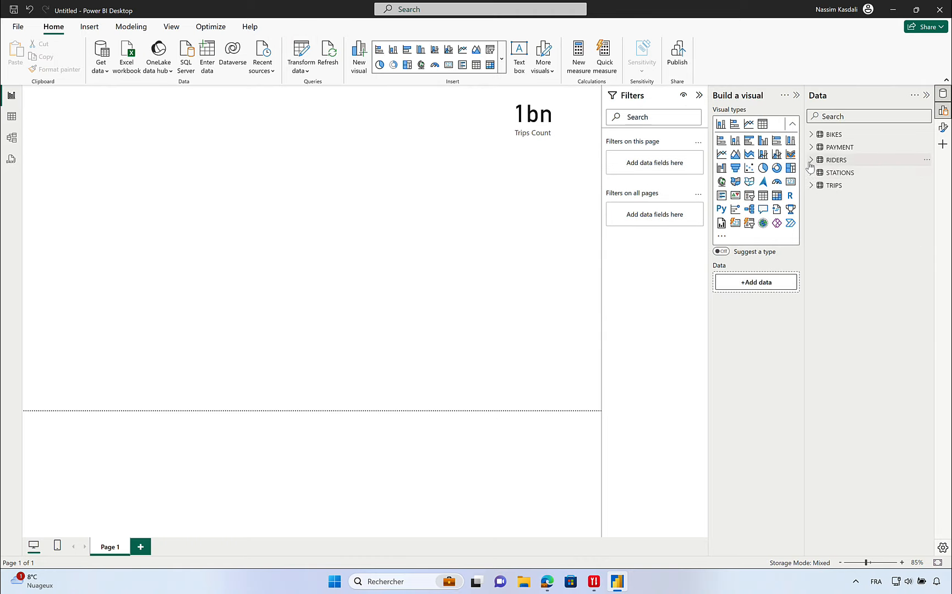
{"action": "left_click", "coordinate": [811, 159]}
{"action": "right_click", "coordinate": [835, 160]}
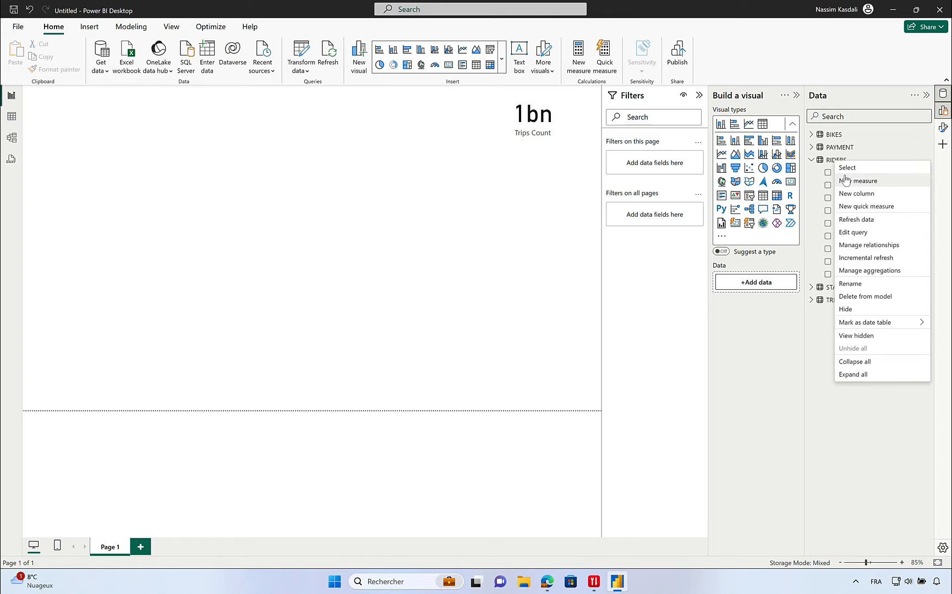
{"action": "left_click", "coordinate": [287, 166]}
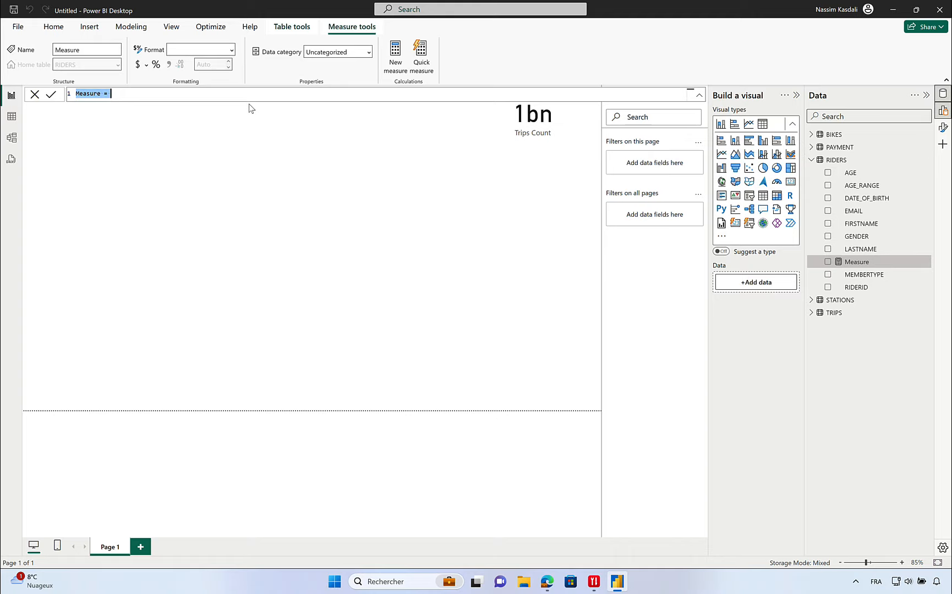
{"action": "type", "text": "Riders Count = dis"}
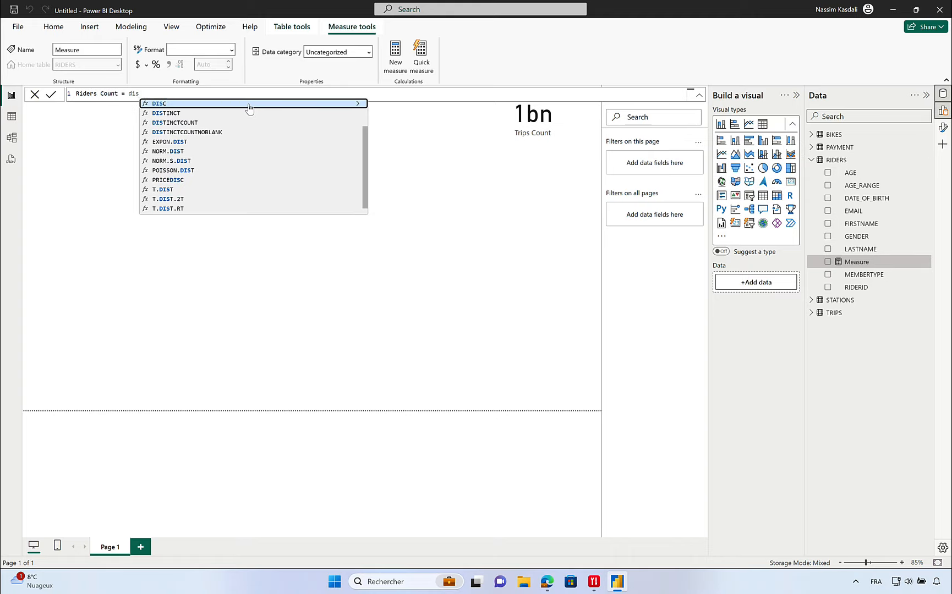
{"action": "key", "text": "Down"}
{"action": "key", "text": "Down"}
{"action": "key", "text": "Tab"}
{"action": "type", "text": "Rider"}
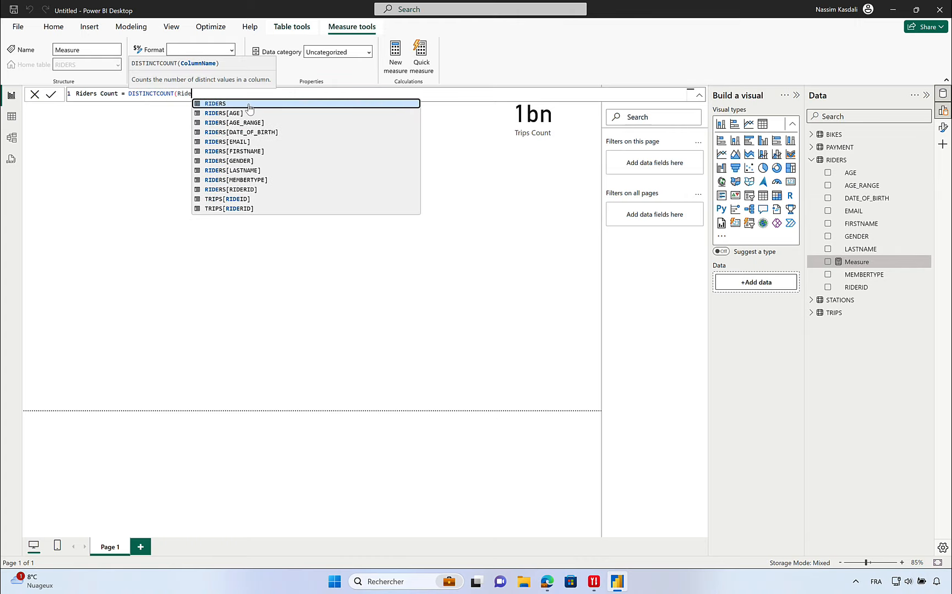
{"action": "key", "text": "Down"}
{"action": "key", "text": "Down"}
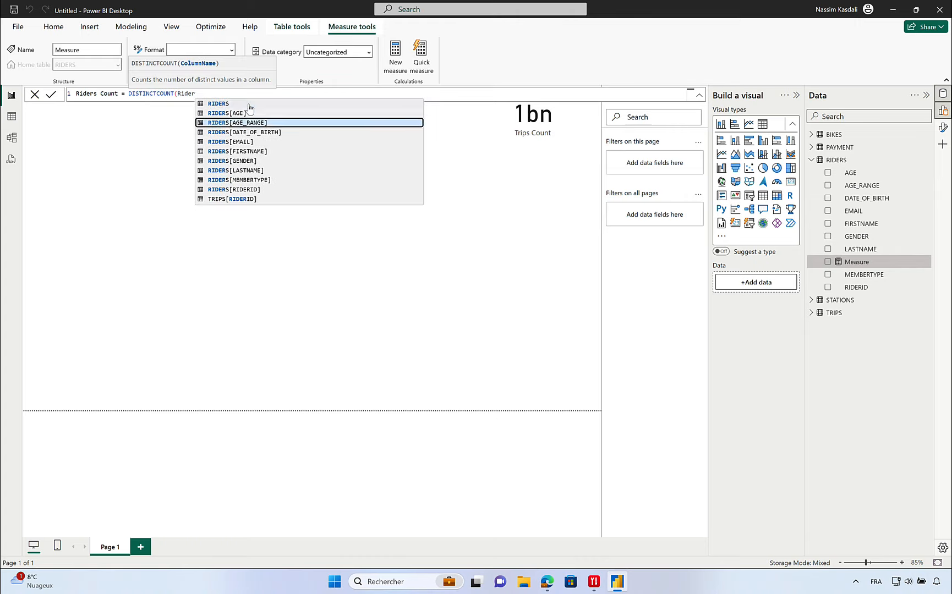
{"action": "key", "text": "Down"}
{"action": "key", "text": "Down"}
{"action": "key", "text": "Down"}
{"action": "key", "text": "Down"}
{"action": "key", "text": "Down"}
{"action": "key", "text": "Down"}
{"action": "key", "text": "Down"}
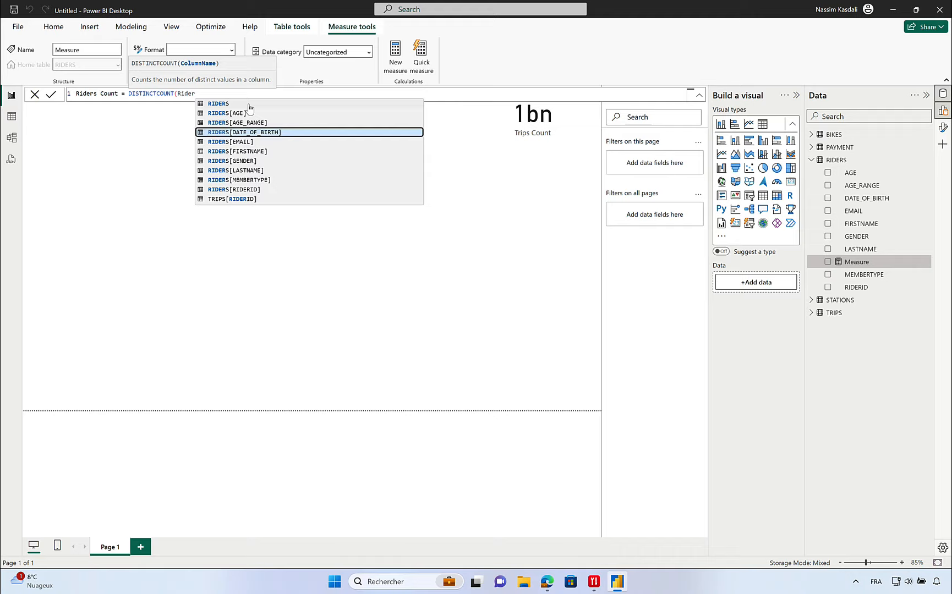
{"action": "key", "text": "Tab"}
{"action": "type", "text": ")"}
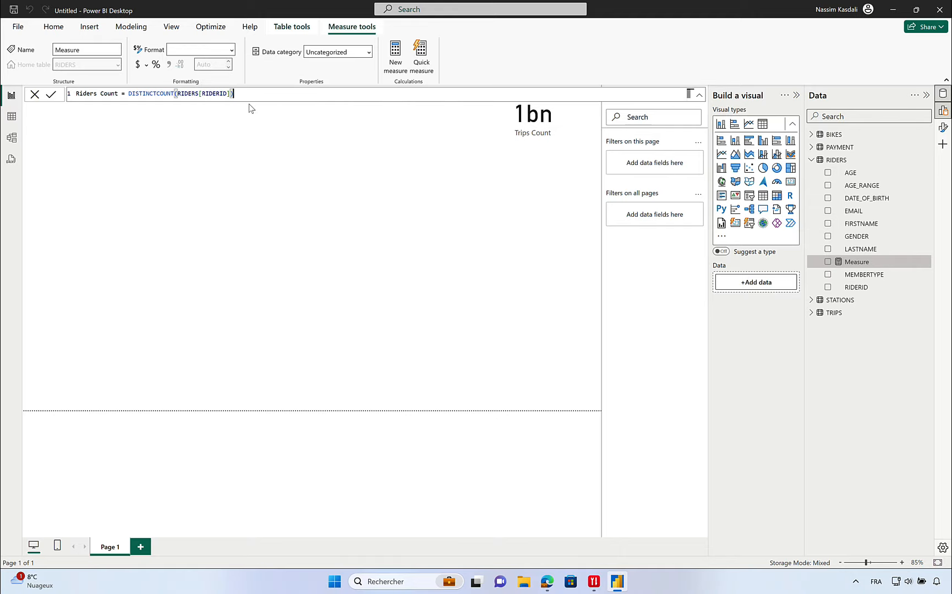
{"action": "key", "text": "Return"}
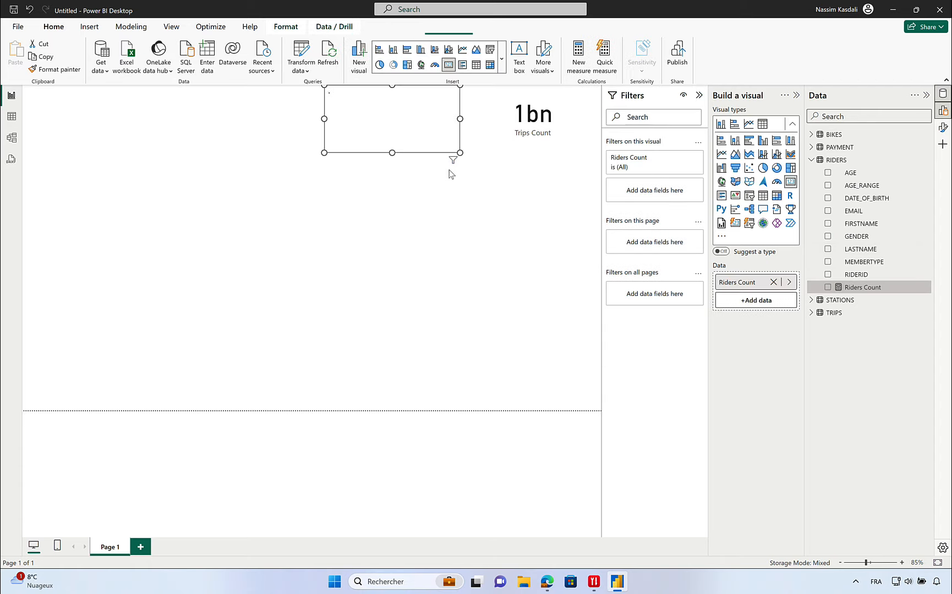
Step: Place a card visual showing Riders Count beside the Trips Count card
{"action": "mouse_move", "coordinate": [440, 135]}
{"action": "left_mouse_down"}
{"action": "mouse_move", "coordinate": [470, 133]}
{"action": "mouse_move", "coordinate": [429, 136]}
{"action": "mouse_move", "coordinate": [449, 135]}
{"action": "left_mouse_up"}
{"action": "left_click", "coordinate": [531, 236]}
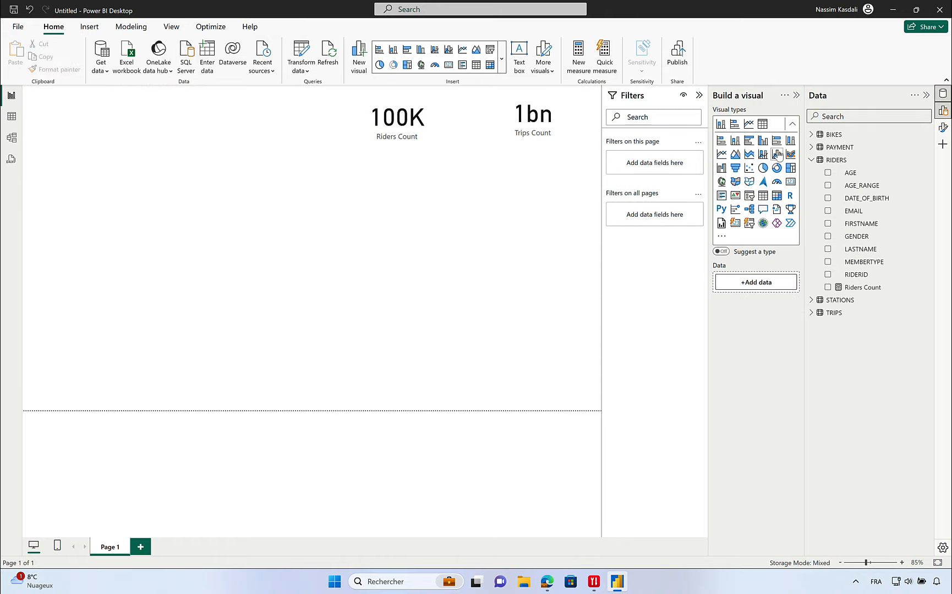
Step: Create the BIKES measure Bikes Count = DISTINCTCOUNT(BIKES[BIKEID]) and show it in a card beside the Riders Count card
{"action": "left_click", "coordinate": [810, 160]}
{"action": "left_click", "coordinate": [811, 135]}
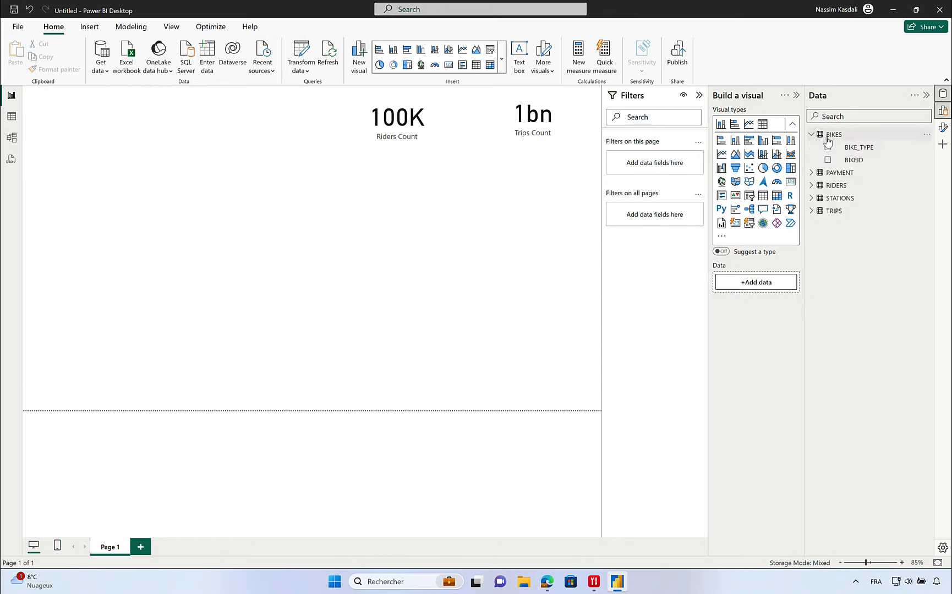
{"action": "right_click", "coordinate": [827, 136]}
{"action": "key", "text": "Escape"}
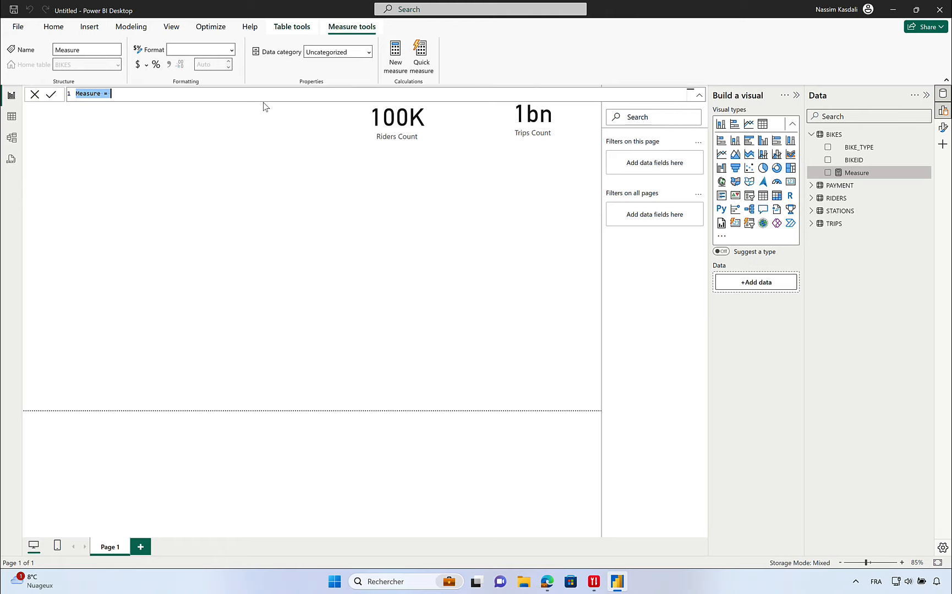
{"action": "type", "text": "Bike"}
{"action": "type", "text": "s Count = dis"}
{"action": "key", "text": "Down"}
{"action": "key", "text": "Down"}
{"action": "key", "text": "Tab"}
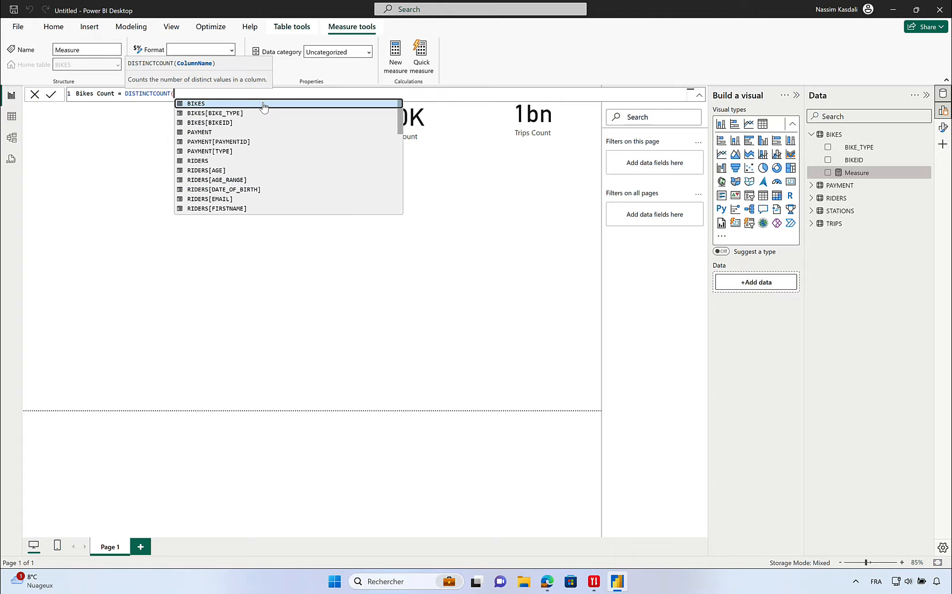
{"action": "type", "text": "bikeid"}
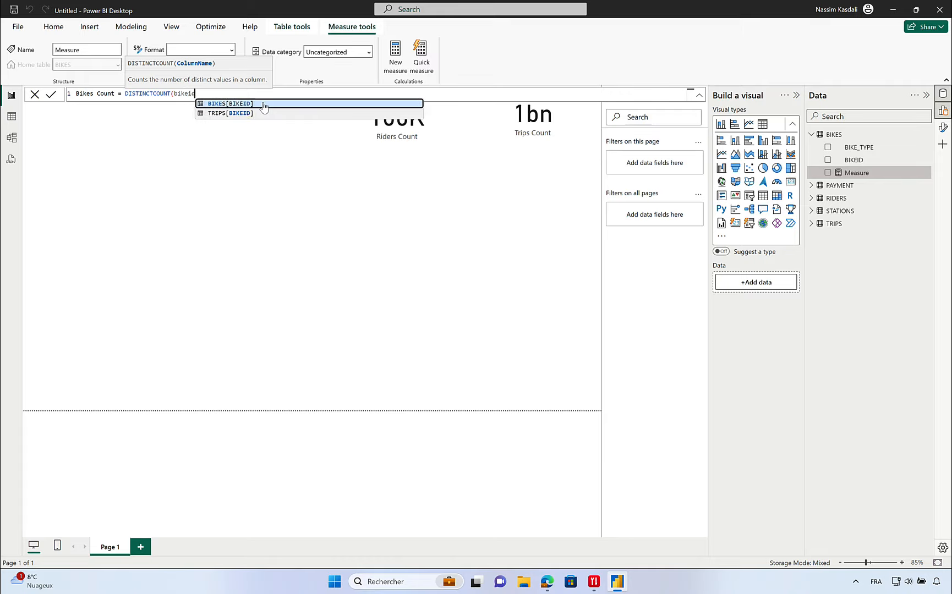
{"action": "key", "text": "Tab"}
{"action": "type", "text": ")"}
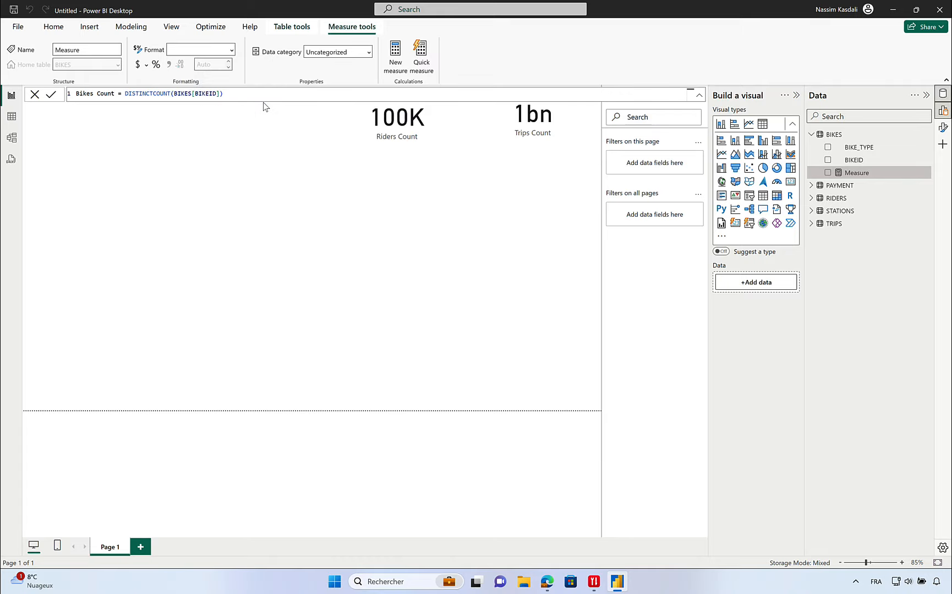
{"action": "key", "text": "Return"}
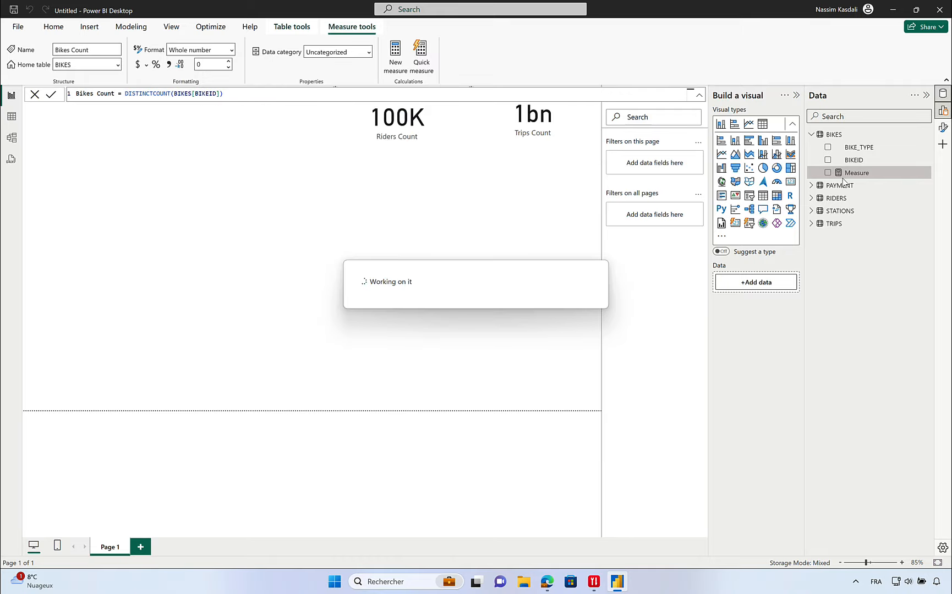
{"action": "left_click_drag", "start_coordinate": [855, 179], "coordinate": [298, 124]}
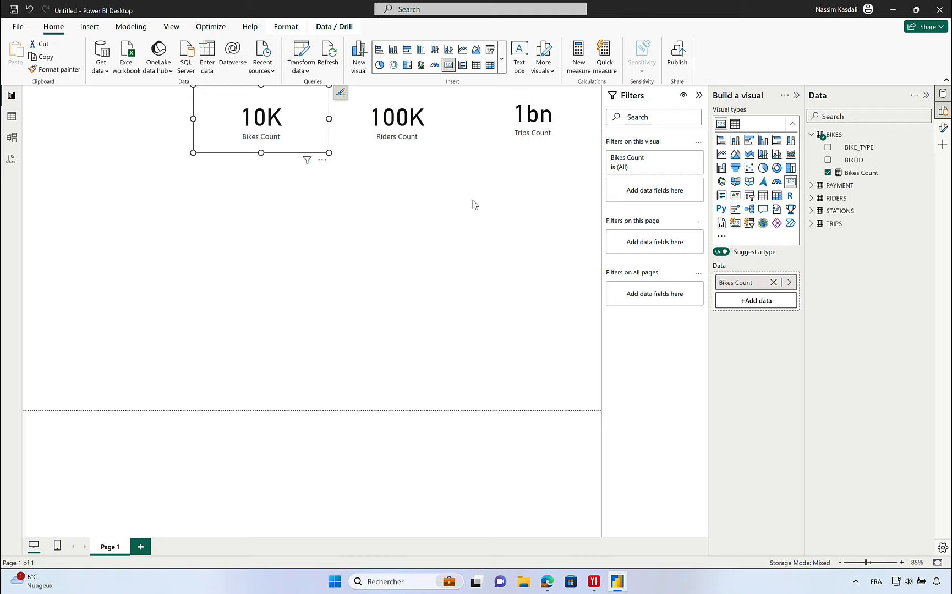
{"action": "left_click", "coordinate": [472, 204]}
Step: Create a measure in the STATIONS table defined as Stations Count = DISTINCTCOUNT(STATIONS[STATION_ID])
{"action": "left_click", "coordinate": [811, 211]}
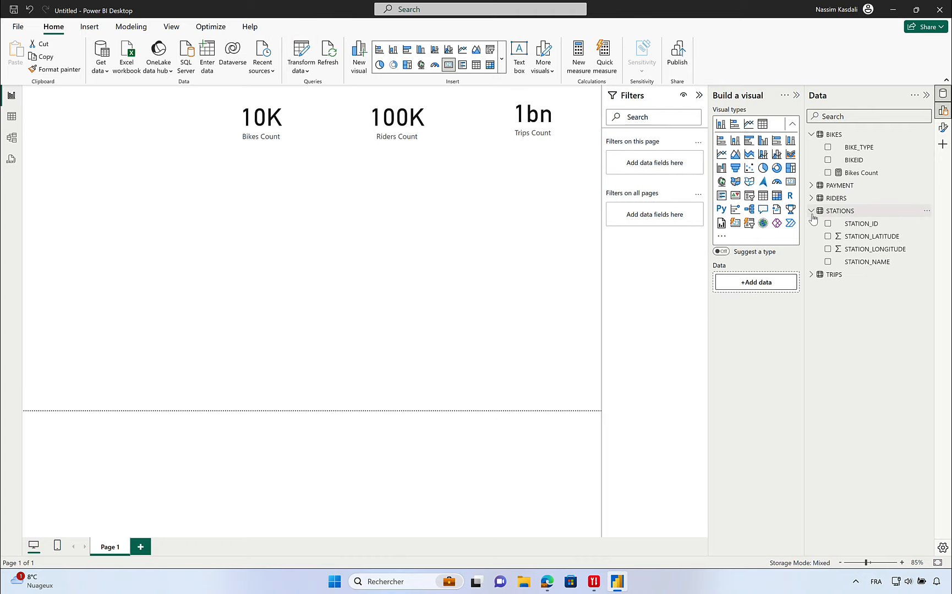
{"action": "right_click", "coordinate": [850, 214]}
{"action": "left_click", "coordinate": [866, 235]}
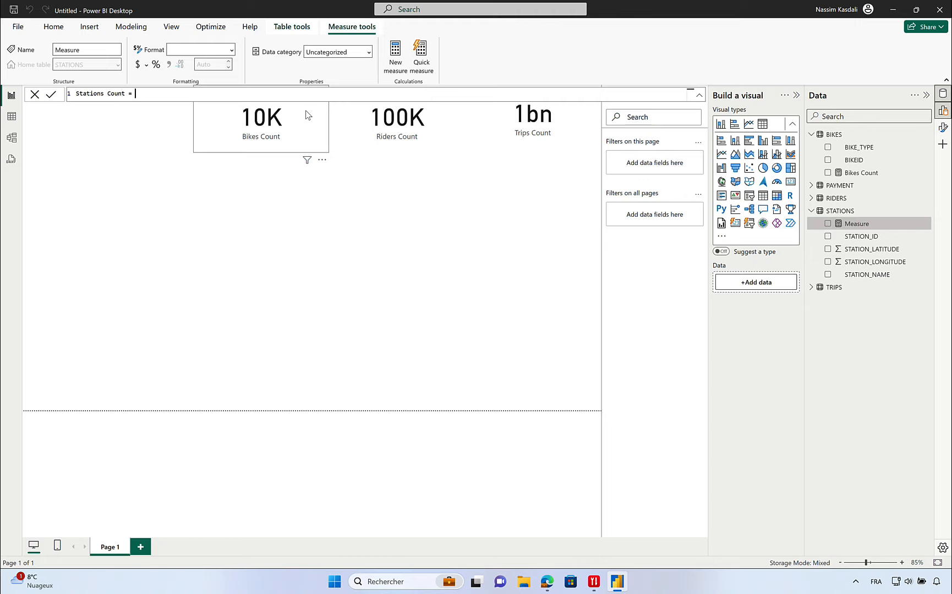
{"action": "type", "text": "dis"}
{"action": "key", "text": "Down"}
{"action": "key", "text": "Tab"}
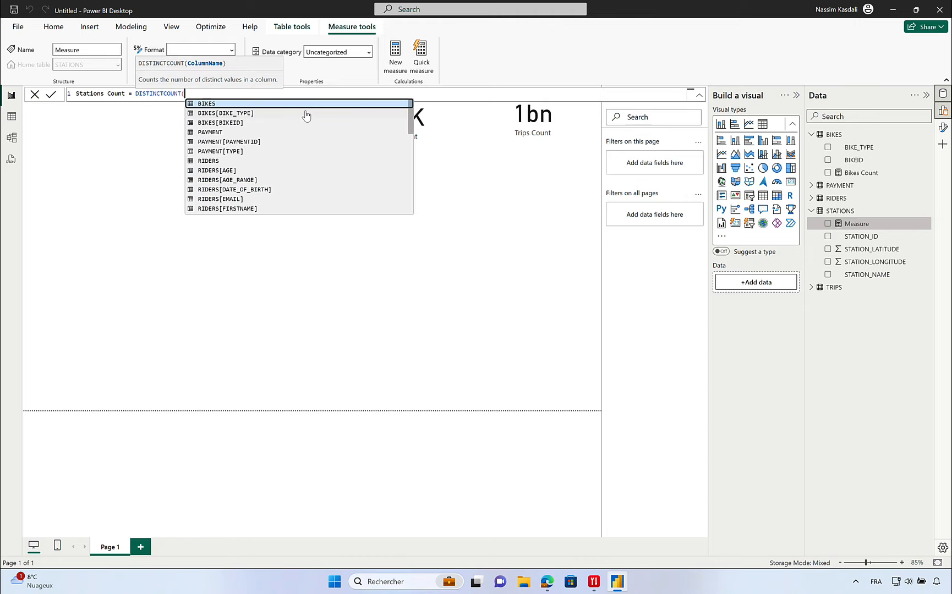
{"action": "type", "text": "station"}
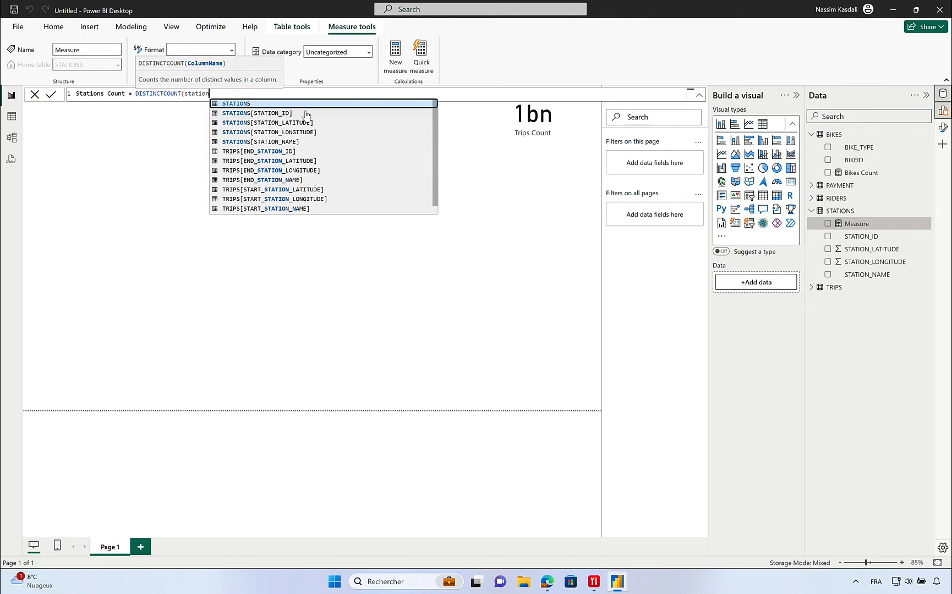
{"action": "key", "text": "Down"}
{"action": "key", "text": "Tab"}
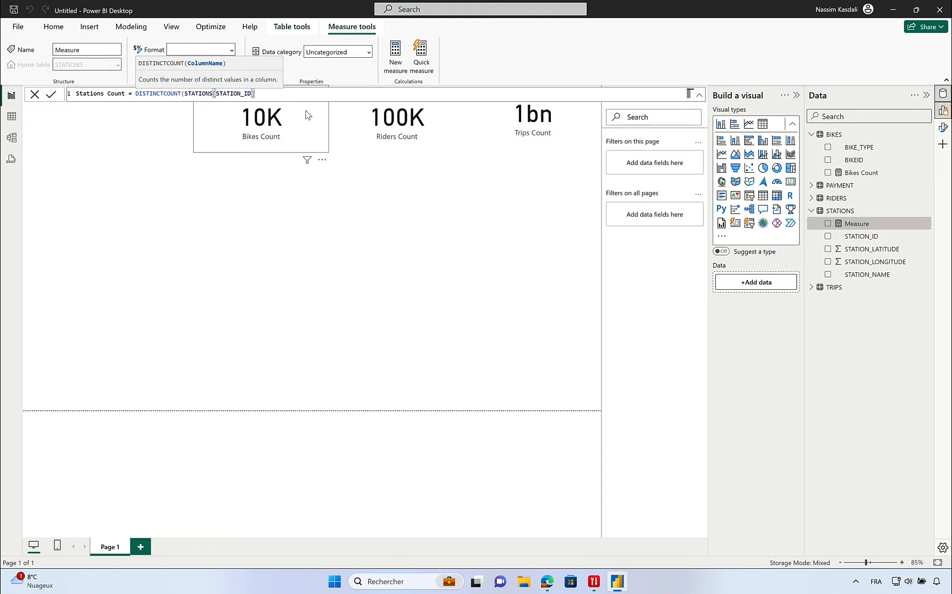
{"action": "type", "text": ")"}
{"action": "key", "text": "Return"}
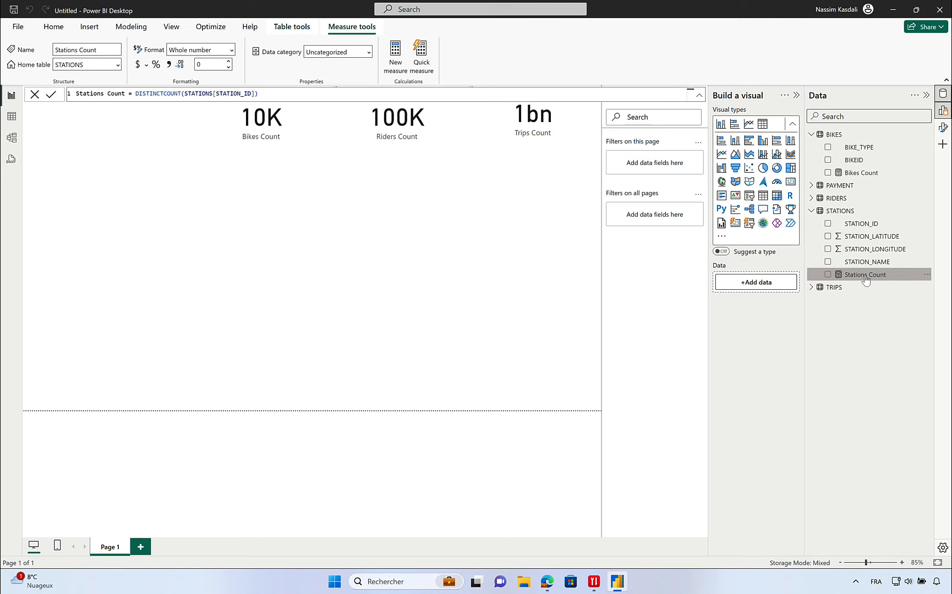
Step: Place a card visual showing Stations Count beside the Bikes Count card, aligned with the row of cards
{"action": "left_click_drag", "start_coordinate": [865, 279], "coordinate": [168, 154]}
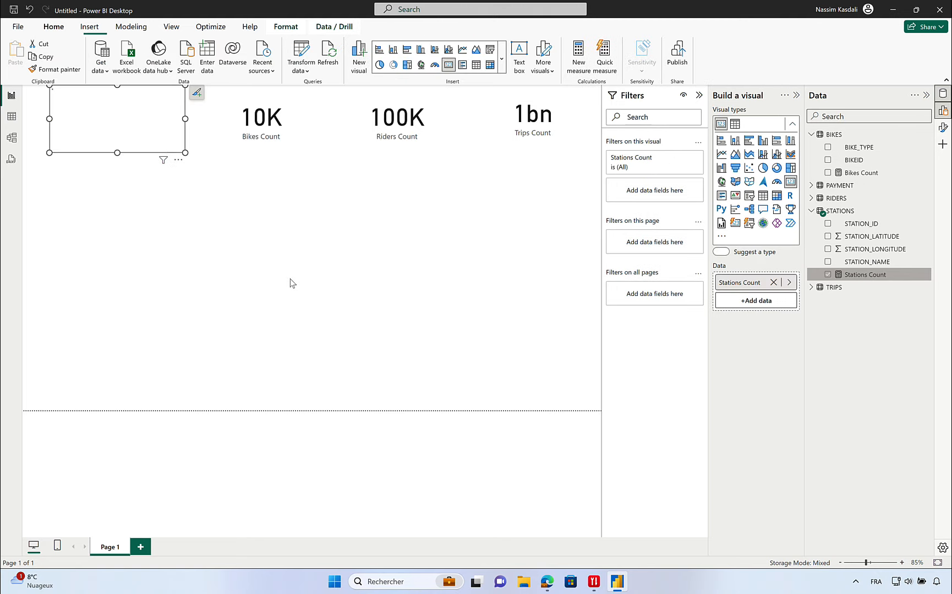
{"action": "left_click_drag", "start_coordinate": [141, 121], "coordinate": [149, 120]}
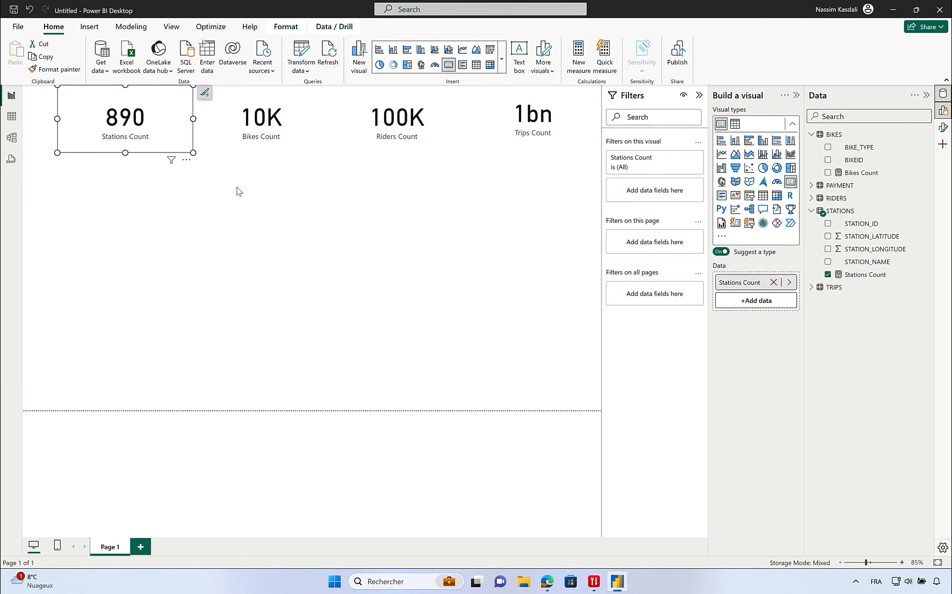
{"action": "left_click", "coordinate": [256, 113]}
{"action": "left_click", "coordinate": [393, 118]}
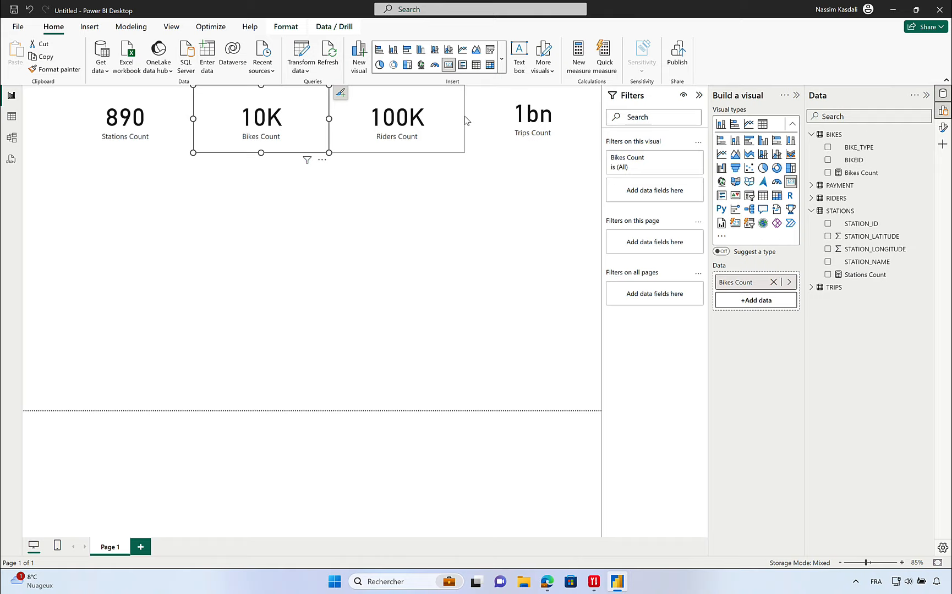
{"action": "left_click", "coordinate": [550, 118]}
{"action": "left_click", "coordinate": [485, 228]}
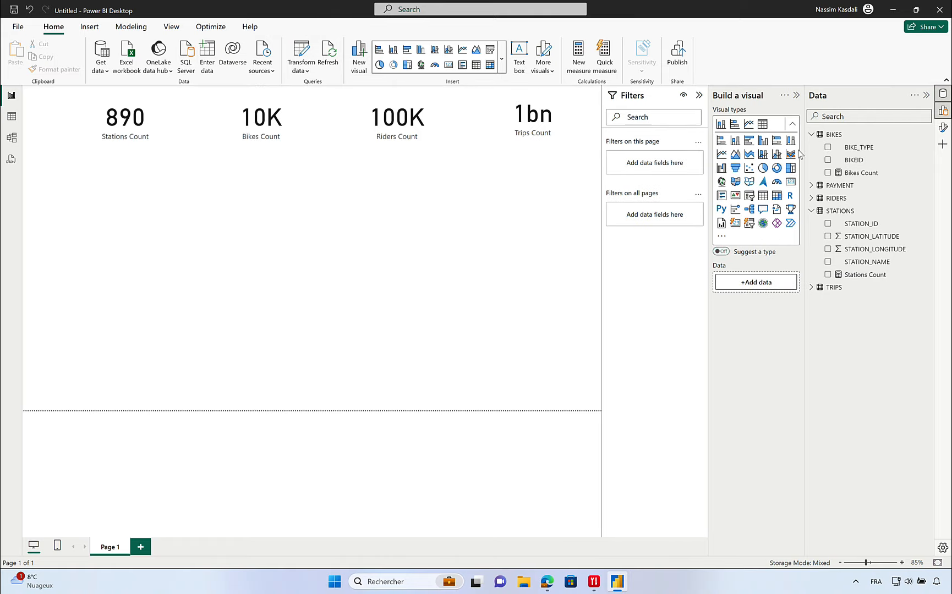
Step: Build a pie chart of Bikes Count by BIKE_TYPE in the empty area beneath the Trips Count card
{"action": "left_click_drag", "start_coordinate": [858, 172], "coordinate": [522, 235]}
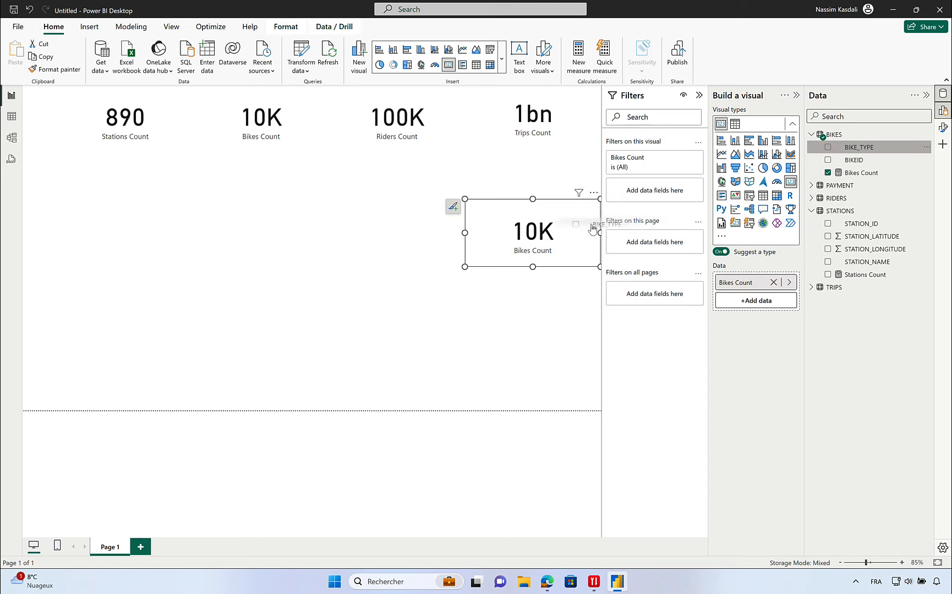
{"action": "left_click_drag", "start_coordinate": [567, 239], "coordinate": [538, 246]}
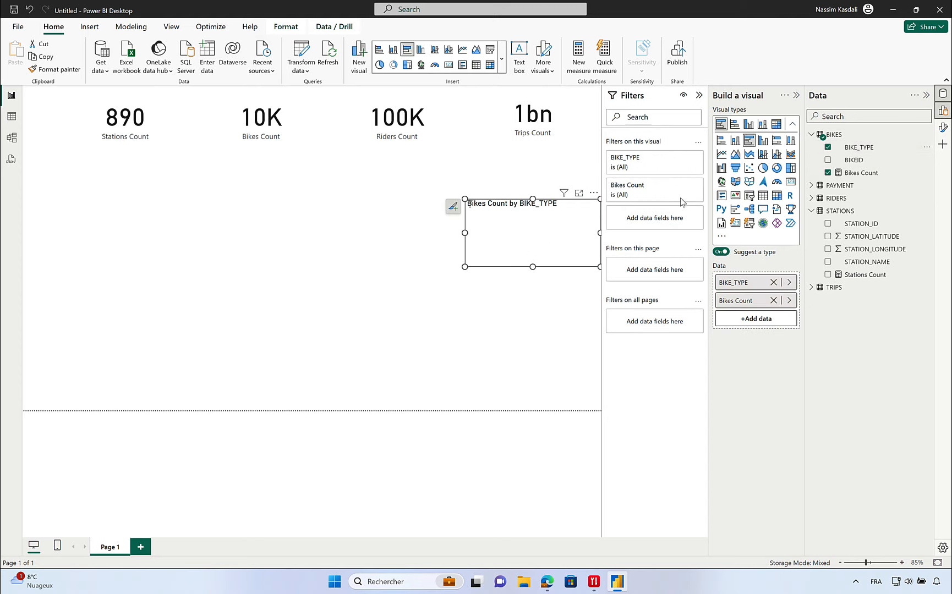
{"action": "left_click", "coordinate": [762, 168]}
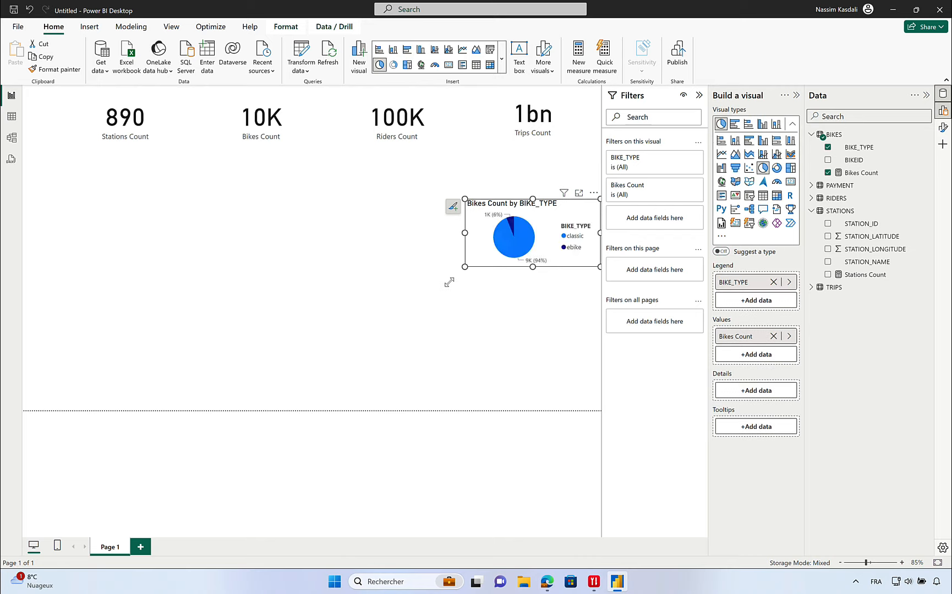
Step: Enlarge the bike type pie chart and move it up close beneath the cards at the page's edge
{"action": "left_click_drag", "start_coordinate": [449, 282], "coordinate": [437, 315]}
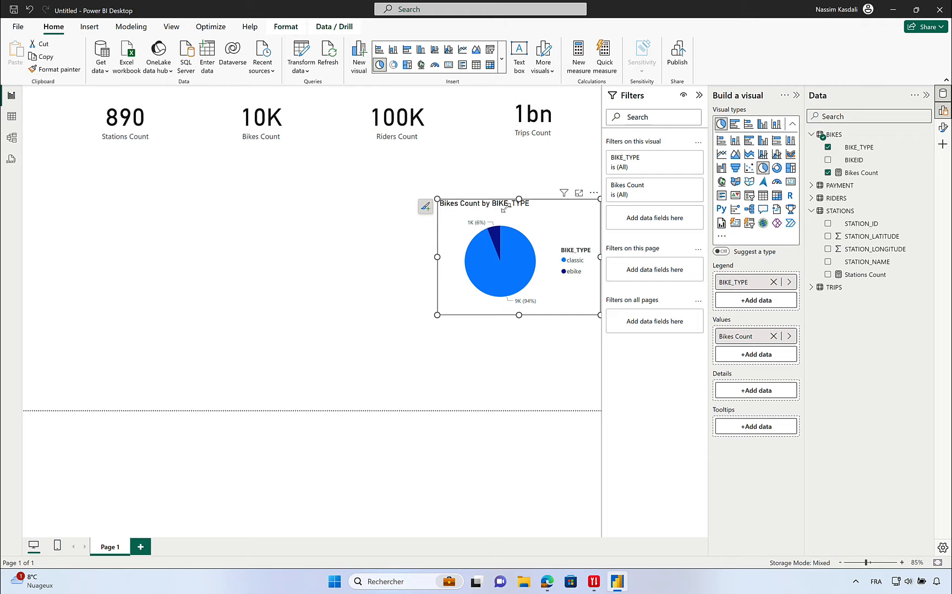
{"action": "left_click", "coordinate": [558, 161]}
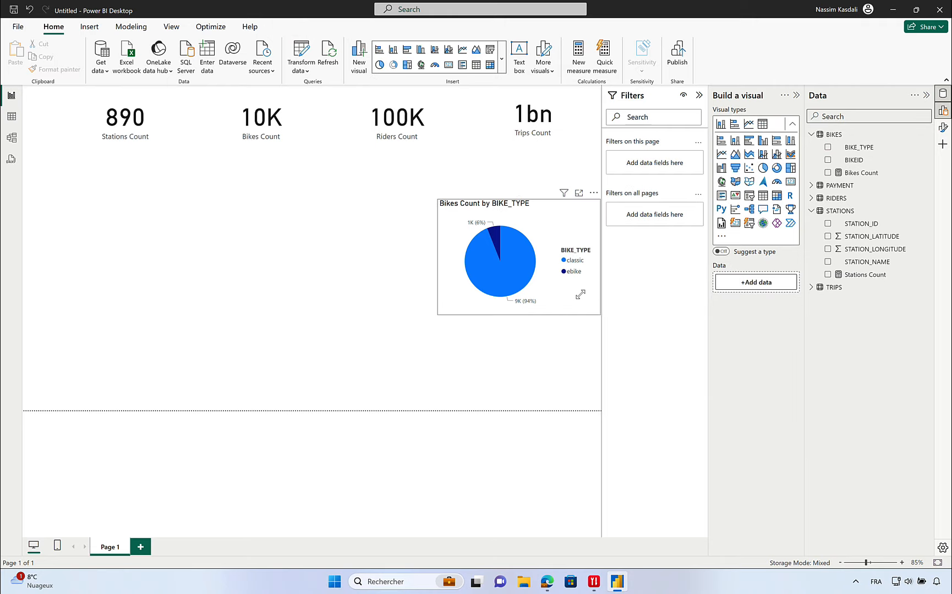
{"action": "left_click_drag", "start_coordinate": [537, 240], "coordinate": [531, 204]}
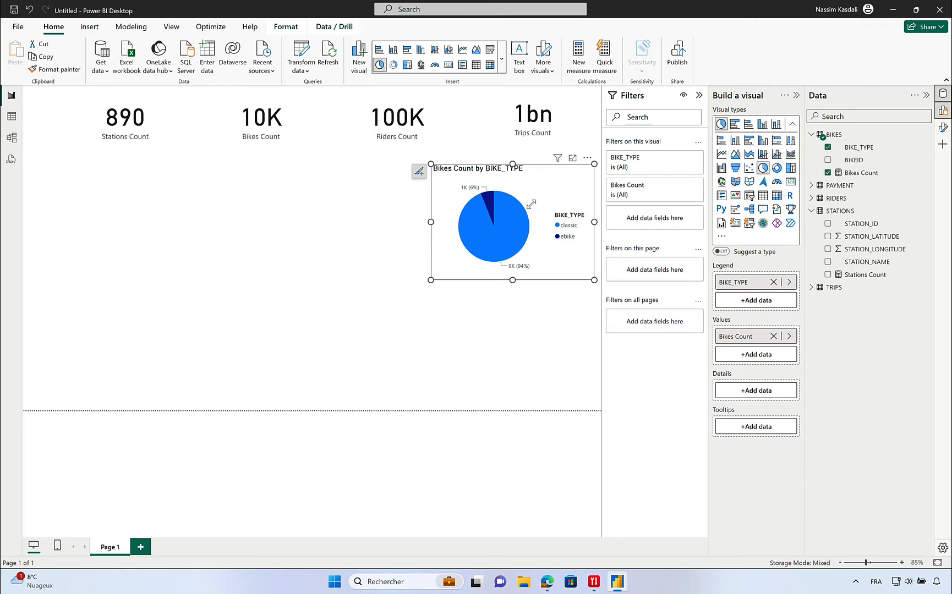
{"action": "left_click", "coordinate": [539, 320]}
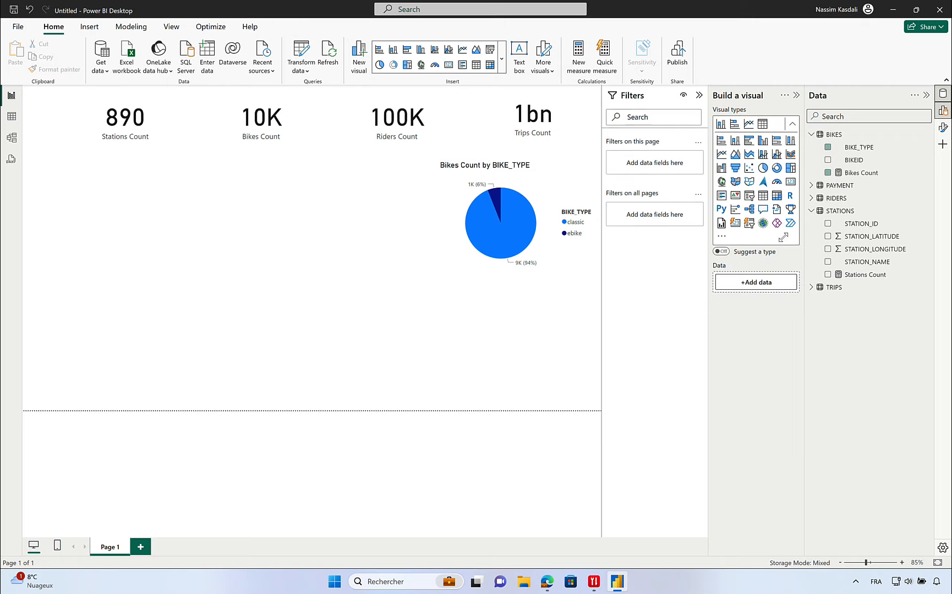
Step: Build a bar chart of Riders Count by MEMBERTYPE below the pie chart and stretch it to fill the space down to the page edge
{"action": "left_click", "coordinate": [810, 198]}
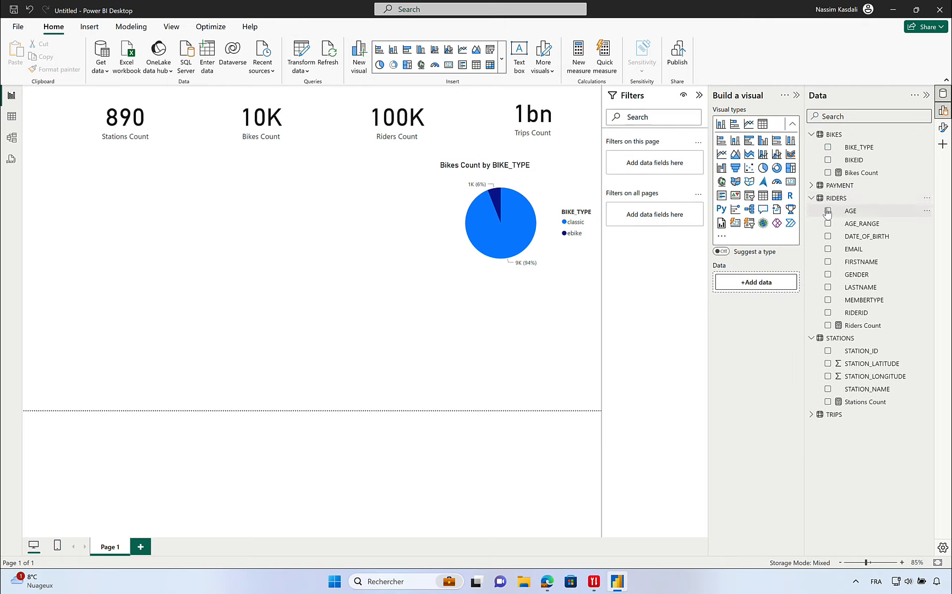
{"action": "left_click_drag", "start_coordinate": [854, 329], "coordinate": [537, 335]}
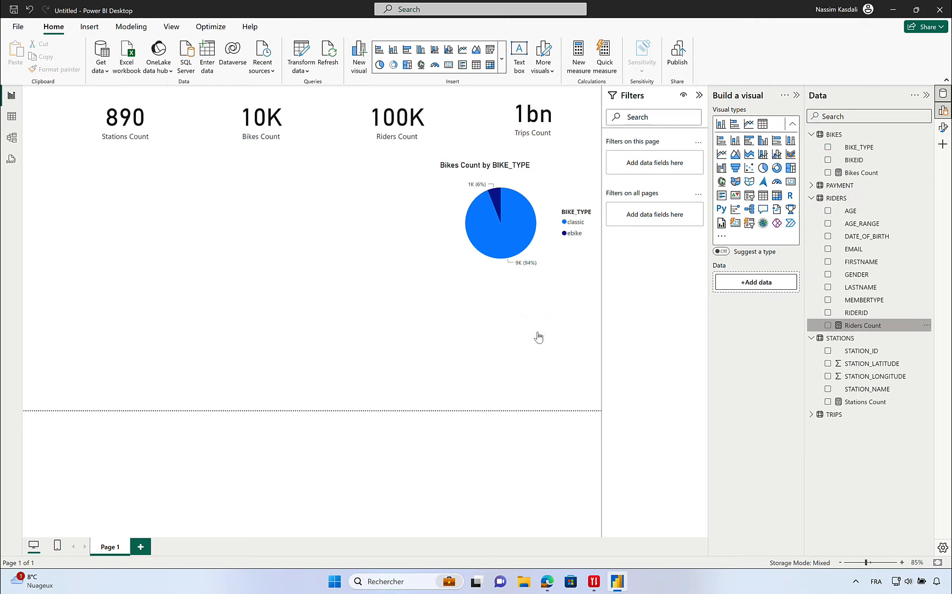
{"action": "left_click_drag", "start_coordinate": [850, 305], "coordinate": [572, 325]}
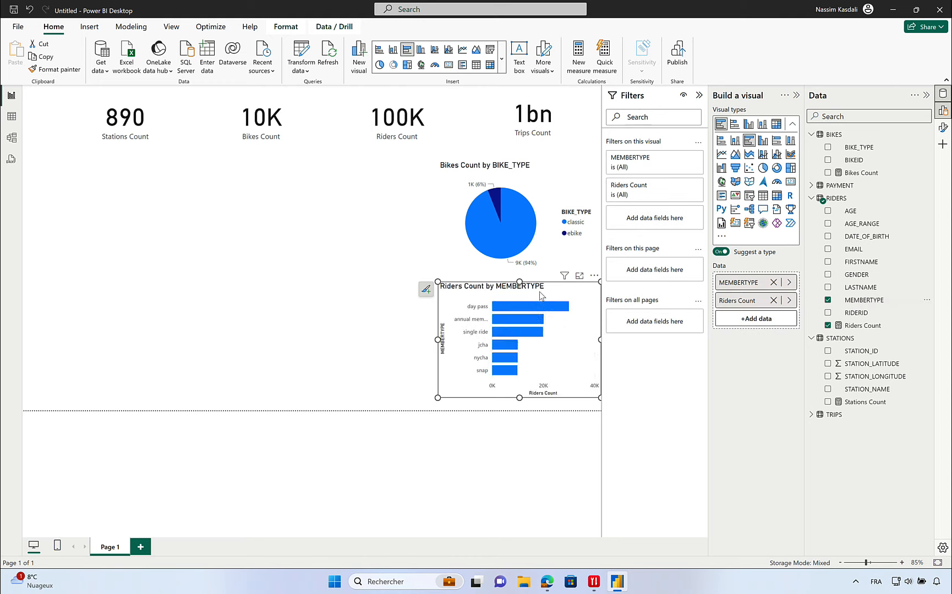
{"action": "left_click_drag", "start_coordinate": [544, 292], "coordinate": [548, 285]}
{"action": "left_click_drag", "start_coordinate": [532, 358], "coordinate": [520, 412]}
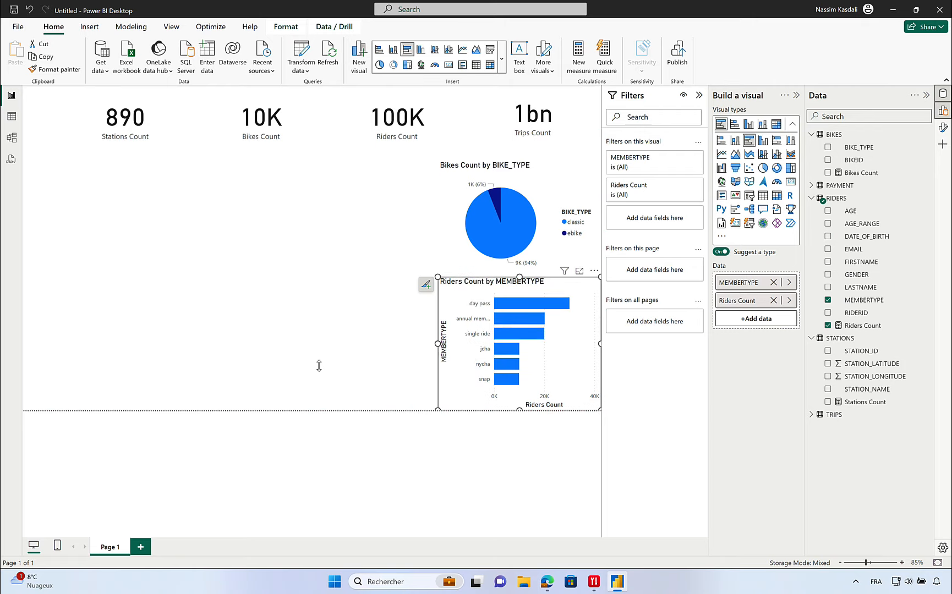
{"action": "left_click", "coordinate": [331, 344]}
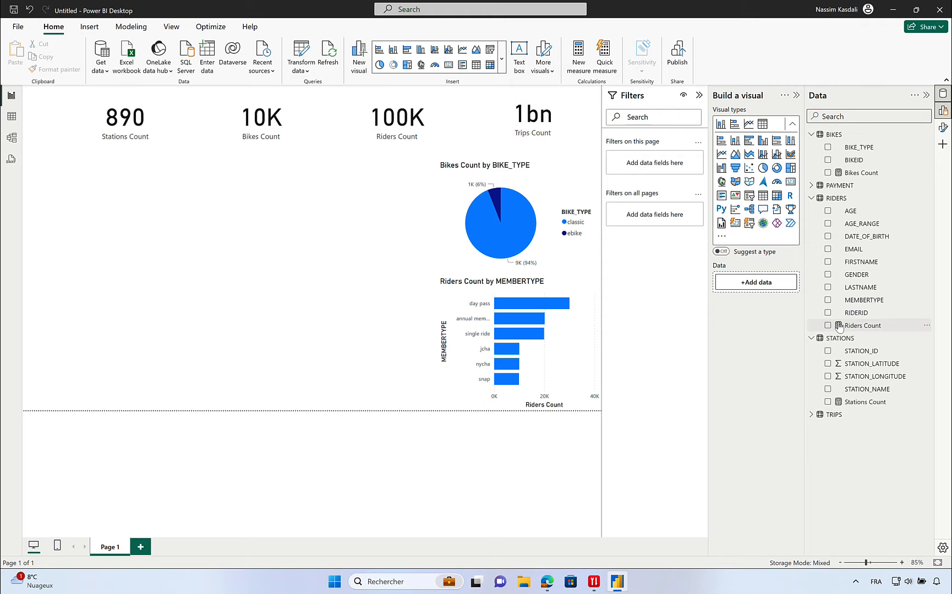
Step: Build a bar chart of Riders Count by AGE_RANGE beside the member type chart and extend it up level with the pie chart's top
{"action": "left_click_drag", "start_coordinate": [858, 325], "coordinate": [368, 291]}
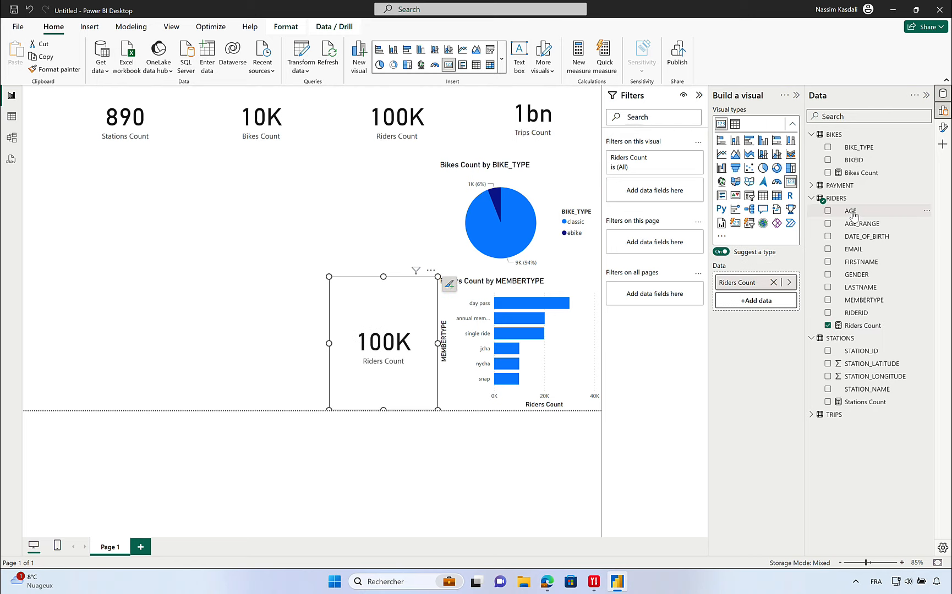
{"action": "left_click_drag", "start_coordinate": [856, 220], "coordinate": [387, 337]}
{"action": "left_click_drag", "start_coordinate": [384, 271], "coordinate": [370, 159]}
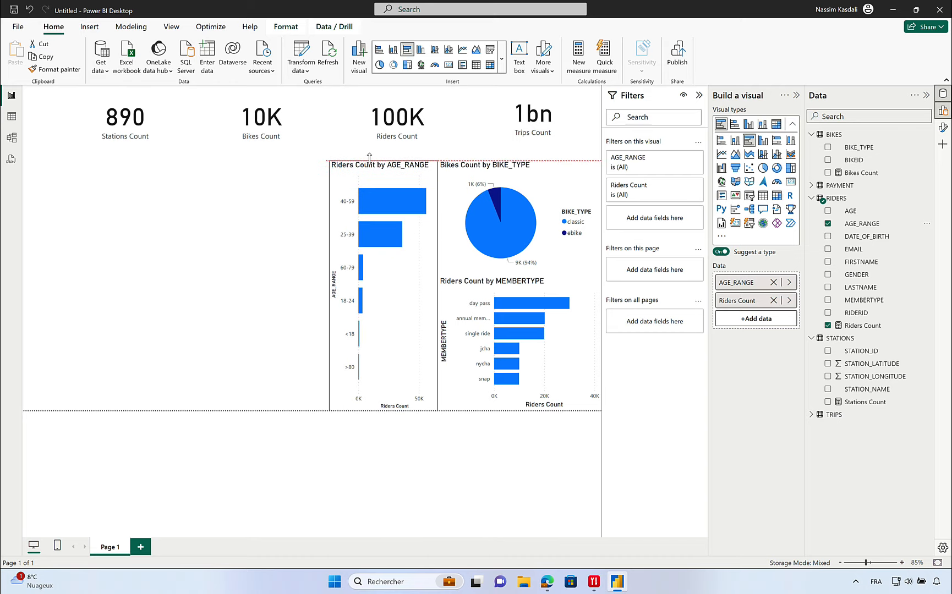
{"action": "left_click", "coordinate": [221, 300]}
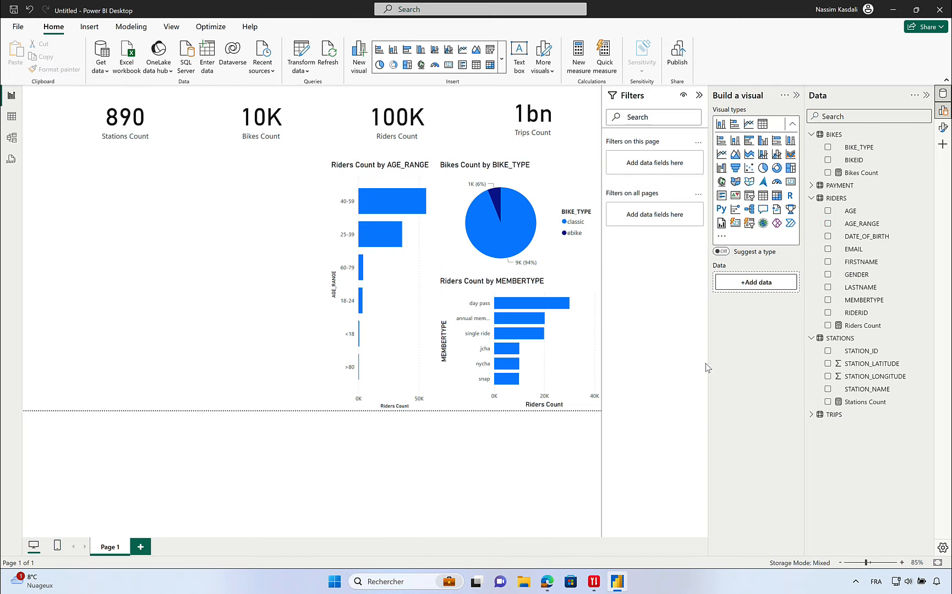
Step: Set the STATION_LATITUDE column in STATIONS to Don't summarize and give it the Latitude data category
{"action": "left_click", "coordinate": [899, 369]}
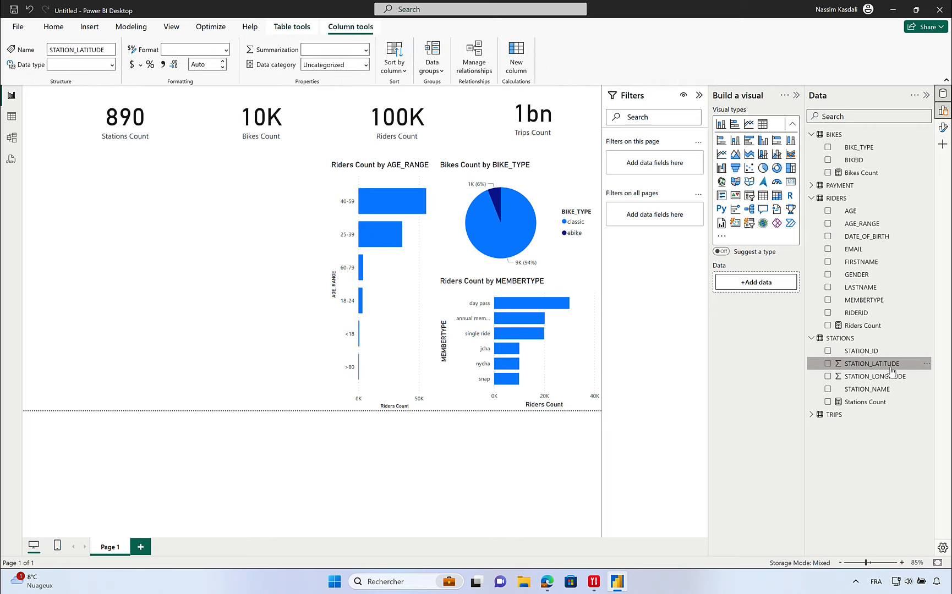
{"action": "left_click", "coordinate": [367, 51]}
{"action": "left_click", "coordinate": [353, 64]}
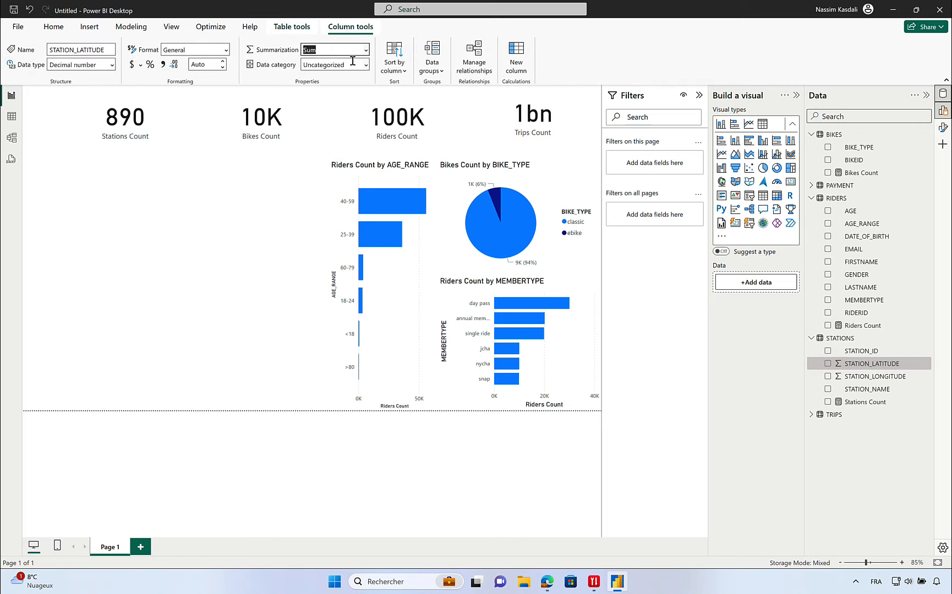
{"action": "left_click", "coordinate": [364, 65]}
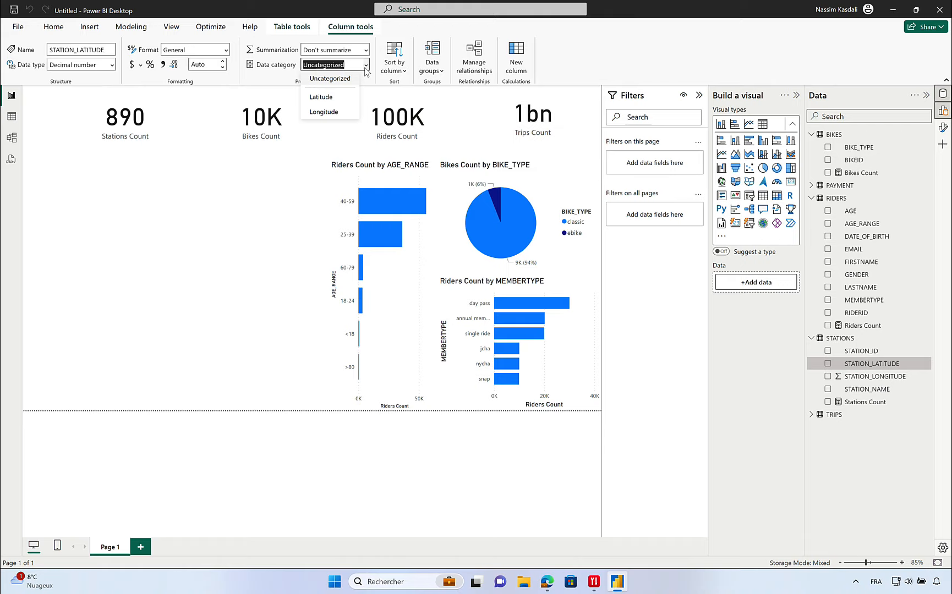
{"action": "left_click", "coordinate": [340, 98]}
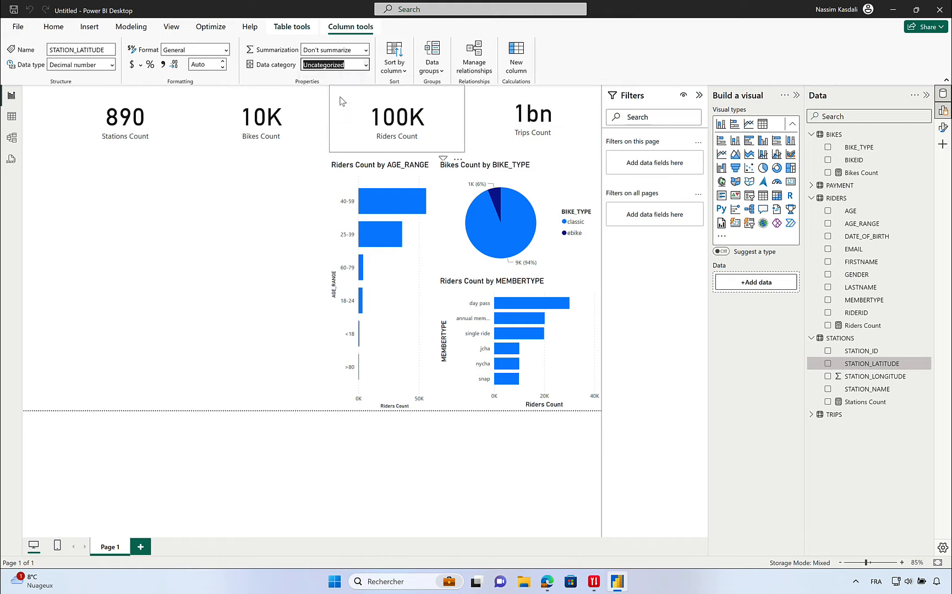
Step: Set the STATION_LONGITUDE column in STATIONS to Don't summarize and give it the Longitude data category
{"action": "left_click", "coordinate": [859, 381]}
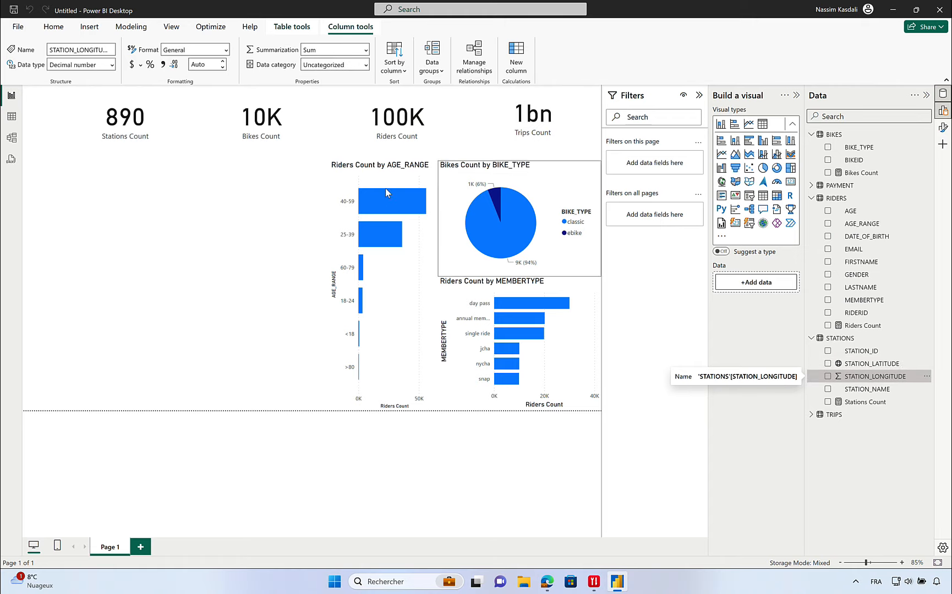
{"action": "left_click", "coordinate": [366, 51]}
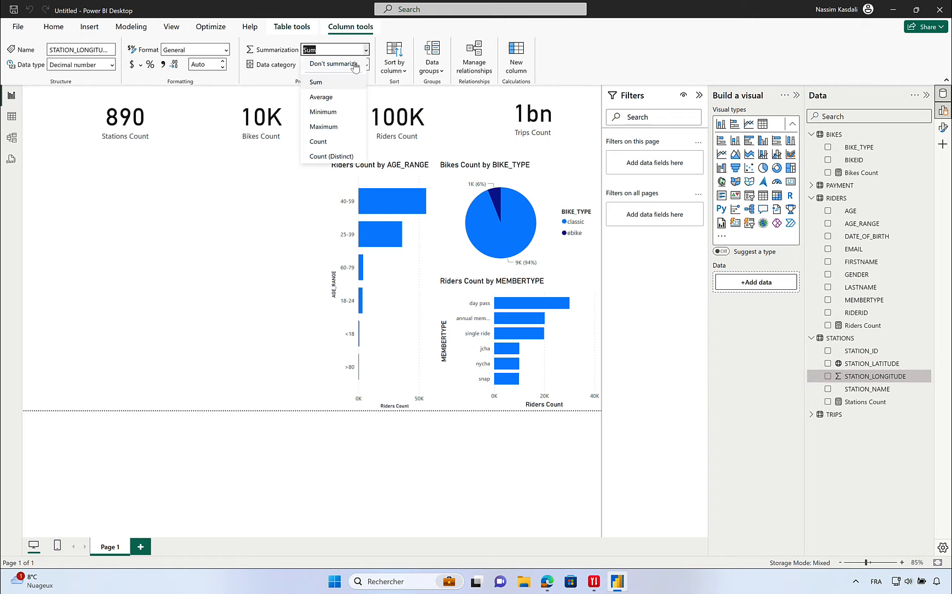
{"action": "left_click", "coordinate": [354, 64]}
{"action": "left_click", "coordinate": [366, 65]}
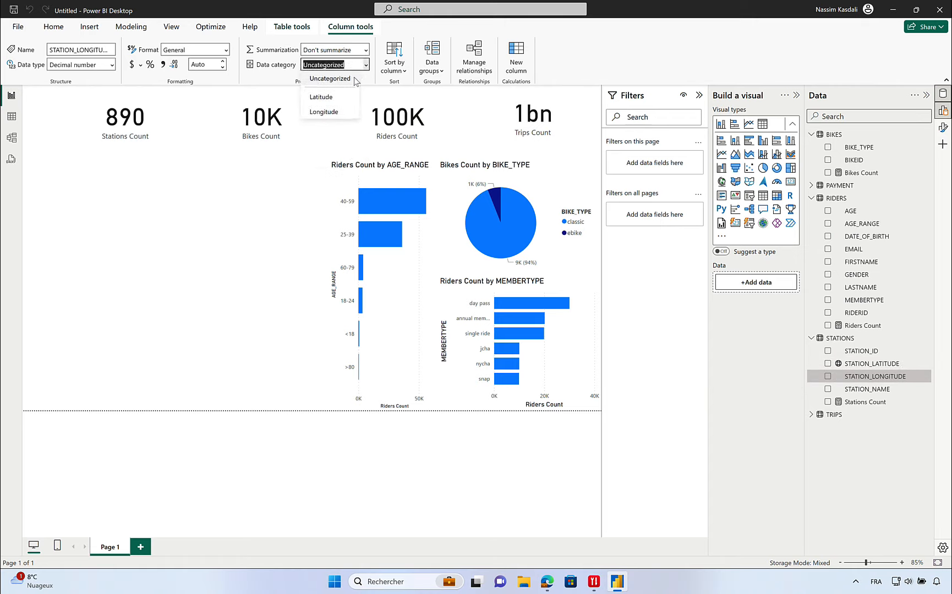
{"action": "left_click", "coordinate": [330, 112]}
Step: Add a map filling the empty area beside the age range chart, with STATION_LATITUDE as latitude and STATION_LONGITUDE as longitude
{"action": "left_click", "coordinate": [276, 293]}
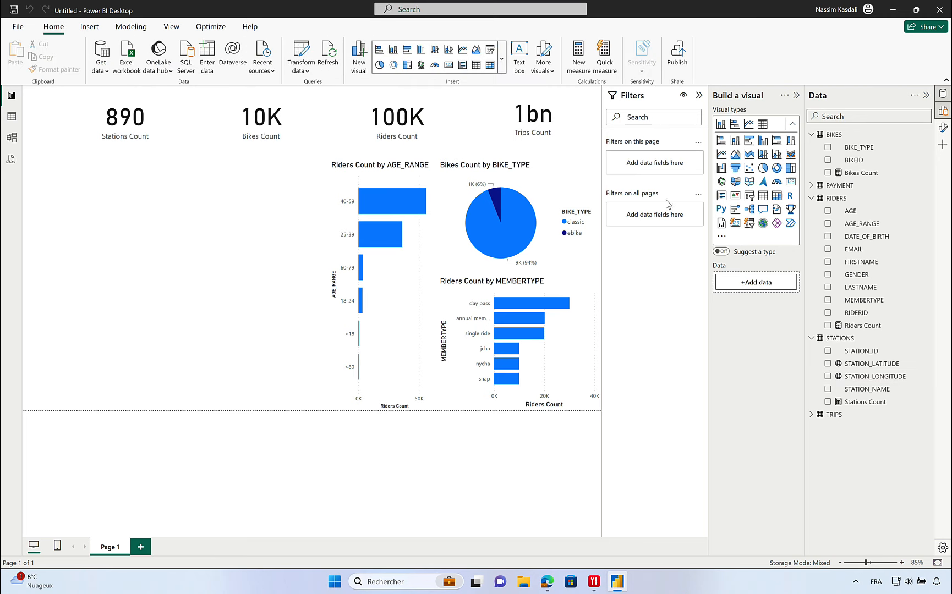
{"action": "left_click", "coordinate": [720, 181]}
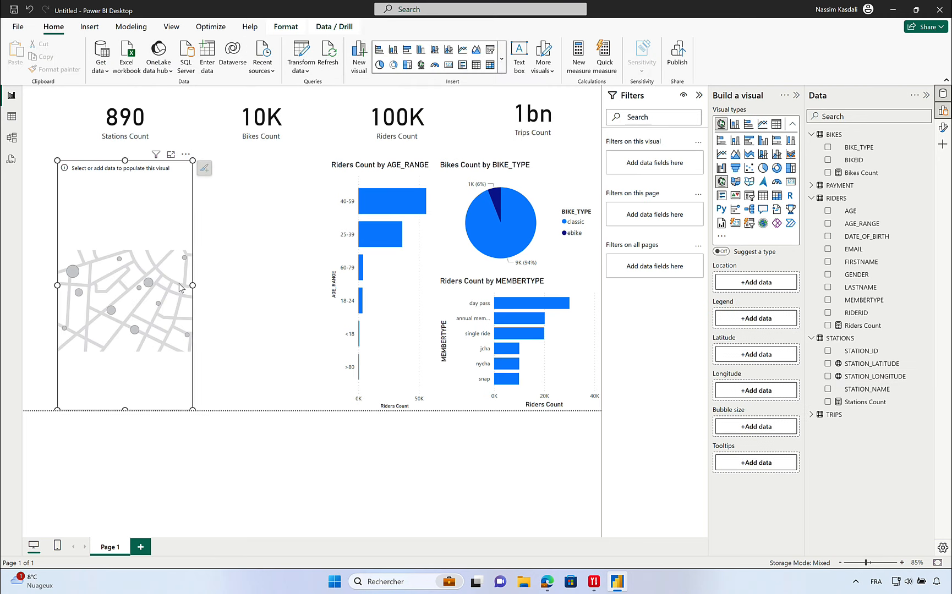
{"action": "left_click_drag", "start_coordinate": [158, 285], "coordinate": [312, 285]}
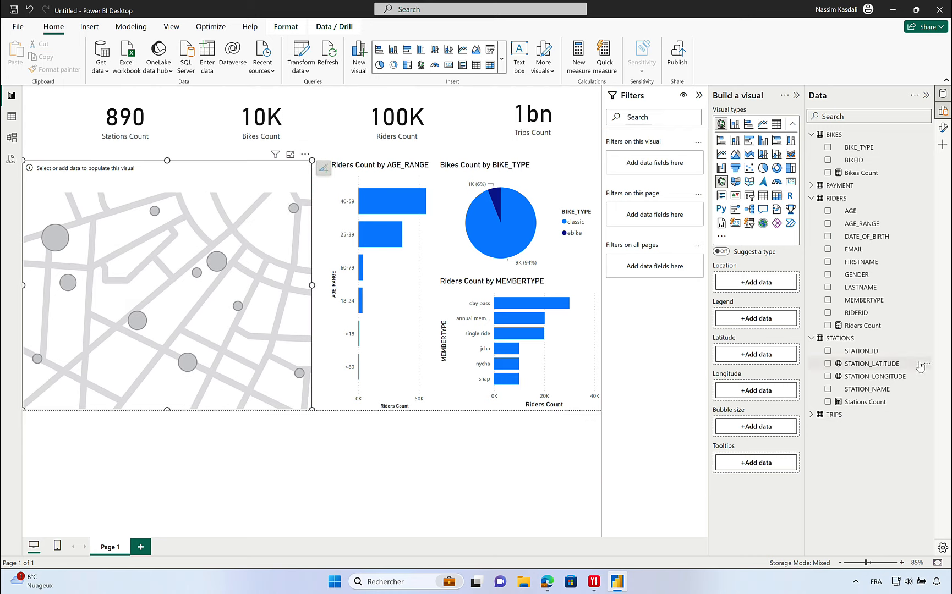
{"action": "left_click_drag", "start_coordinate": [896, 364], "coordinate": [788, 357]}
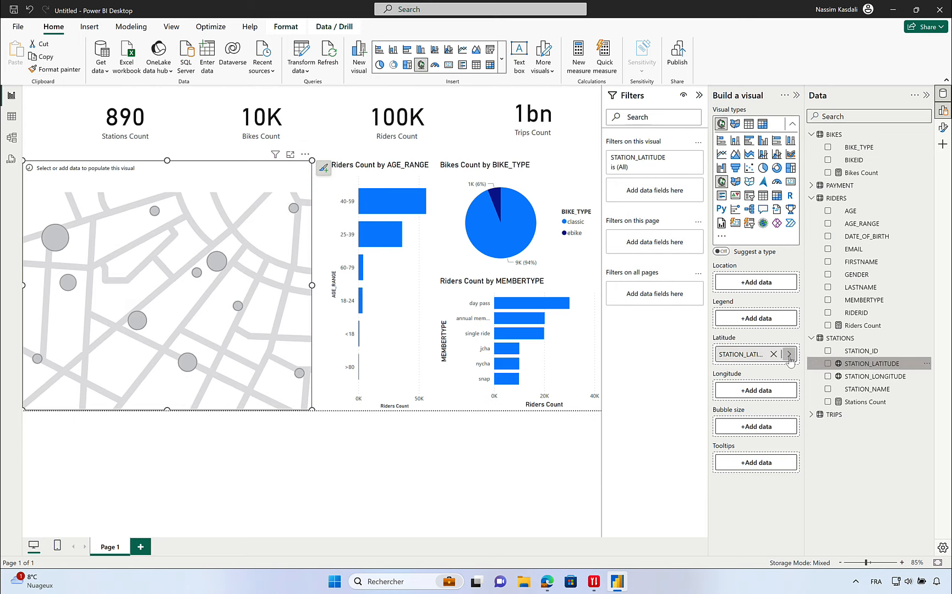
{"action": "left_click_drag", "start_coordinate": [852, 380], "coordinate": [788, 390]}
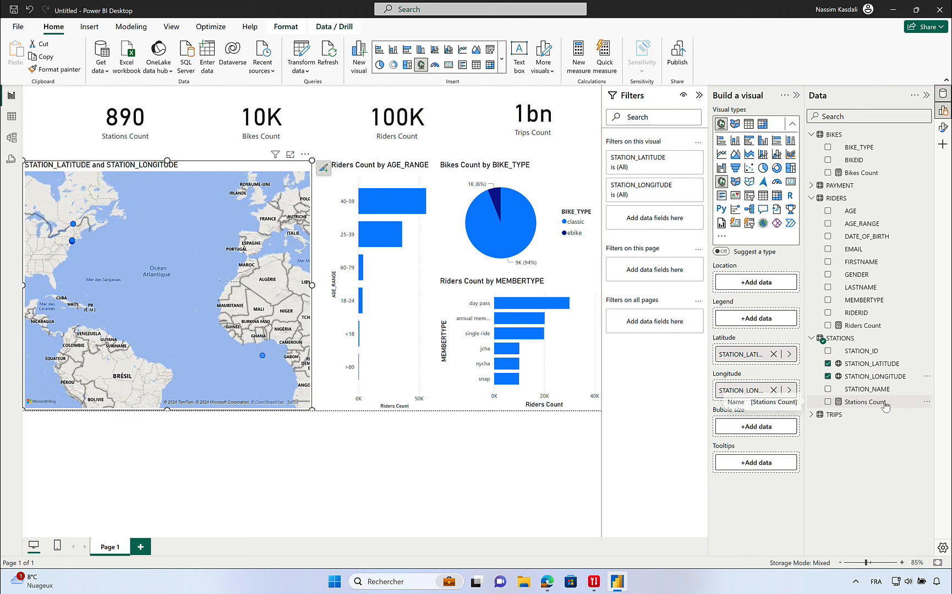
Step: Size the map bubbles by the Trips Count measure from the TRIPS table
{"action": "left_click", "coordinate": [811, 199]}
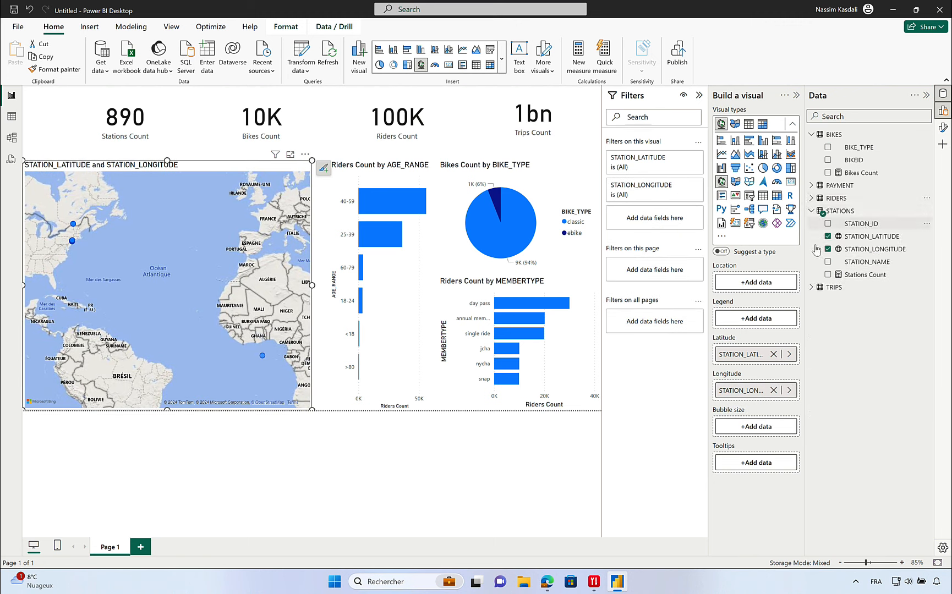
{"action": "left_click", "coordinate": [812, 287]}
{"action": "left_click_drag", "start_coordinate": [856, 504], "coordinate": [768, 429]}
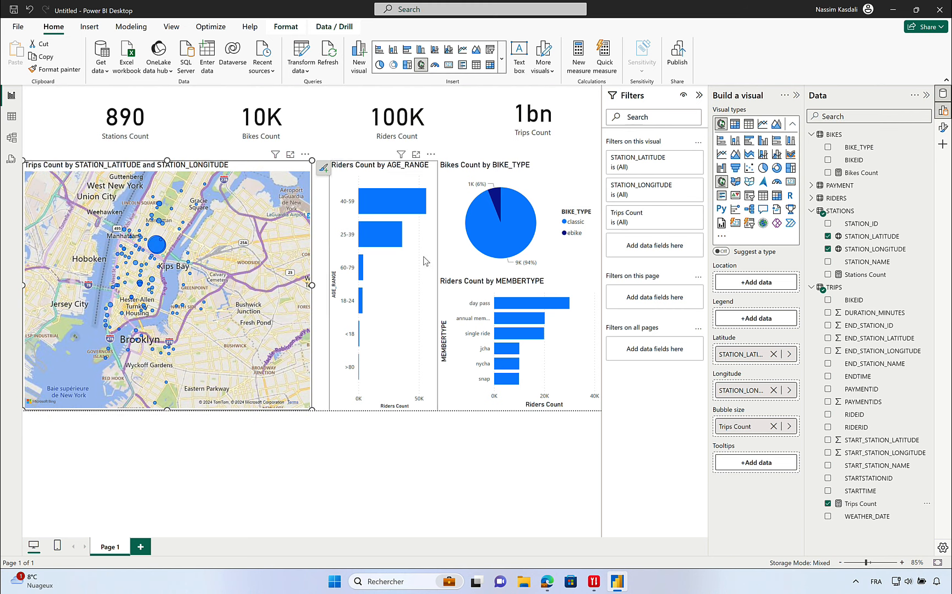
Step: Cross-filter the report by the 25-39 age range and by the largest station bubble on the map, clearing each selection
{"action": "left_click", "coordinate": [393, 244]}
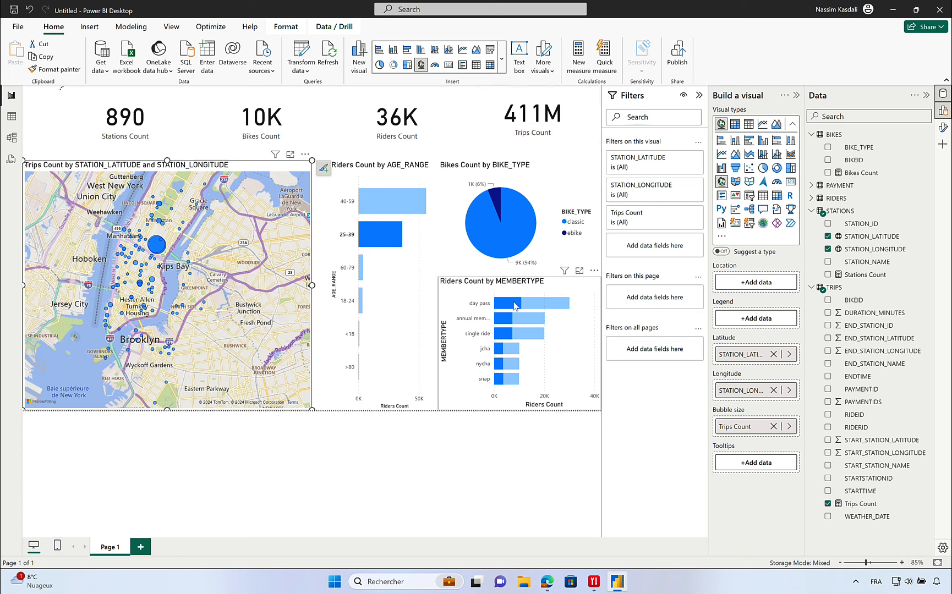
{"action": "left_click", "coordinate": [396, 240]}
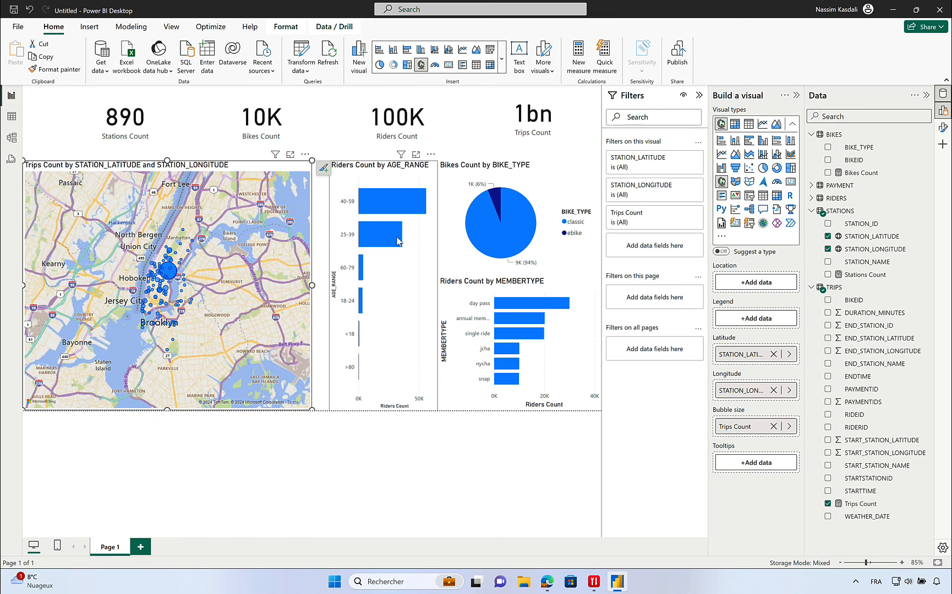
{"action": "scroll", "coordinate": [187, 277], "scroll_direction": "up", "scroll_amount": 5}
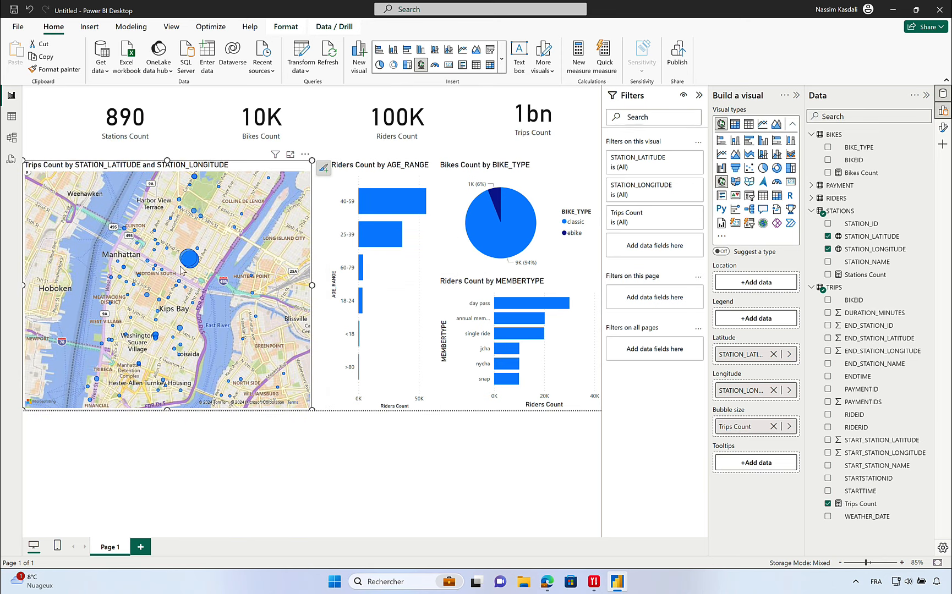
{"action": "scroll", "coordinate": [189, 261], "scroll_direction": "up", "scroll_amount": 3}
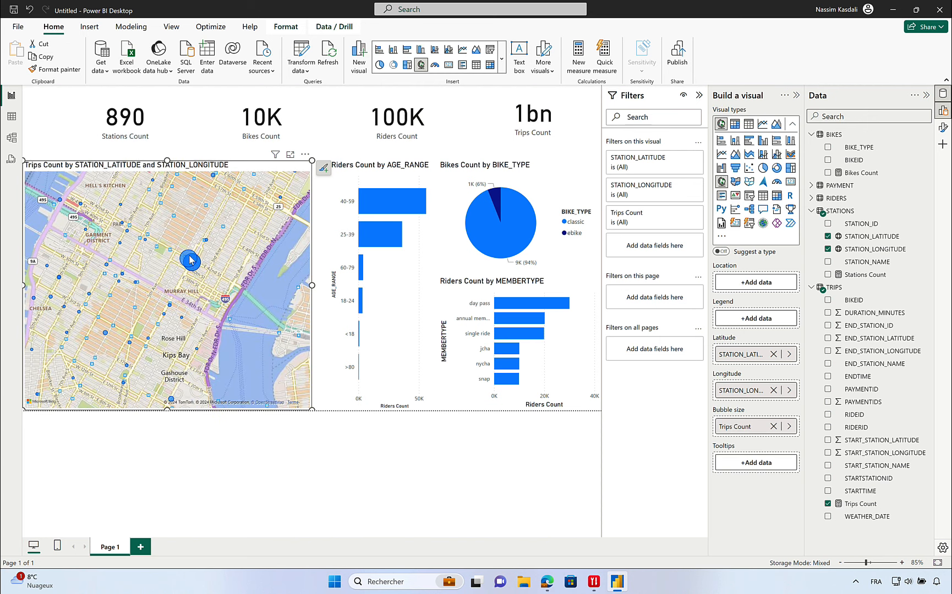
{"action": "left_click", "coordinate": [190, 260]}
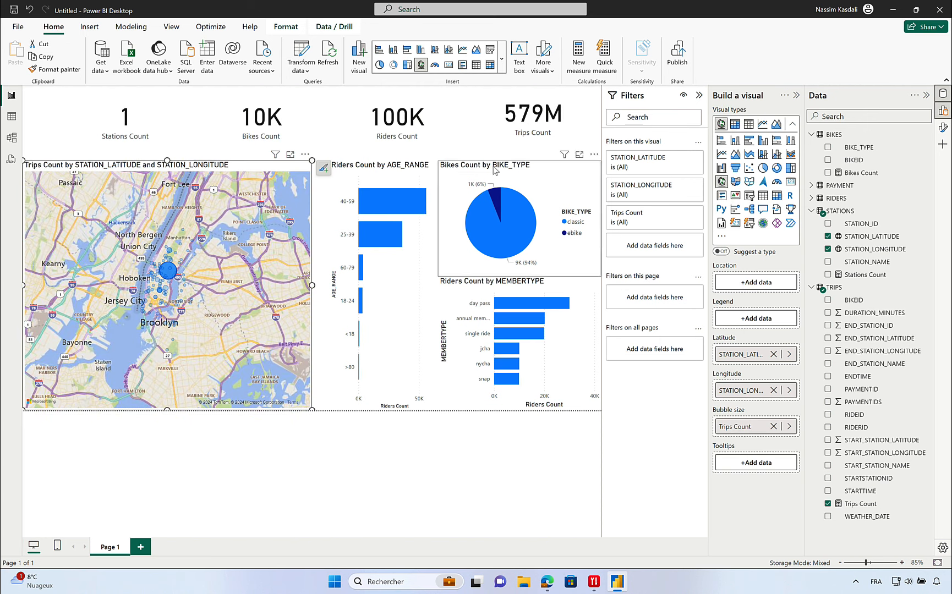
{"action": "left_click", "coordinate": [221, 262]}
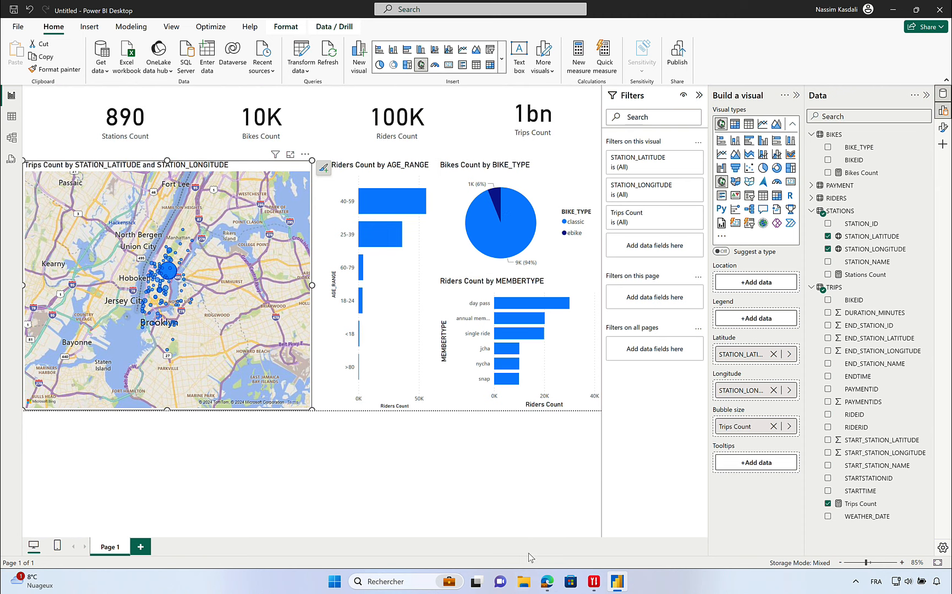
Step: Switch to Snowflake in the browser, open the most recent query in Query History and examine its SQL text and results
{"action": "left_click", "coordinate": [546, 581]}
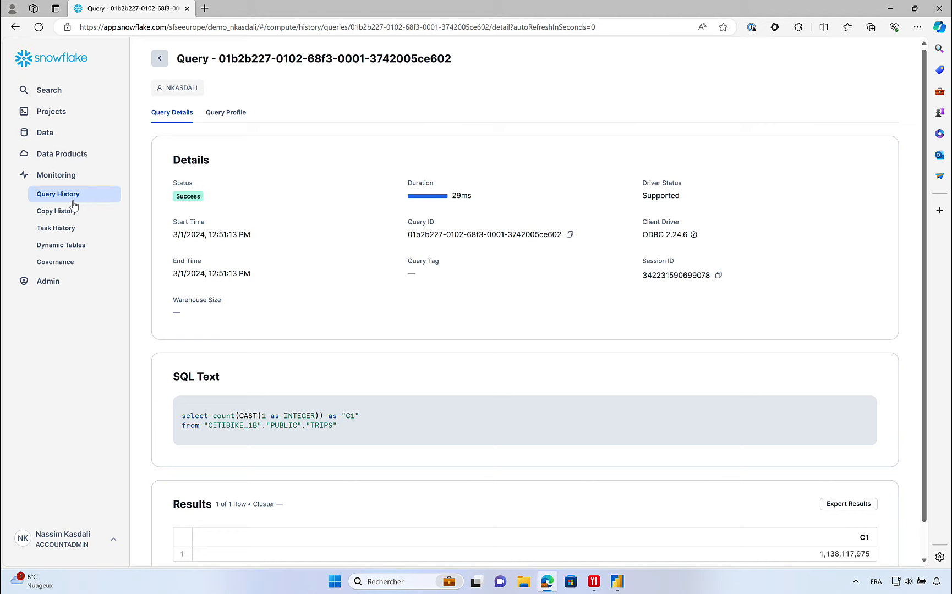
{"action": "left_click", "coordinate": [135, 193]}
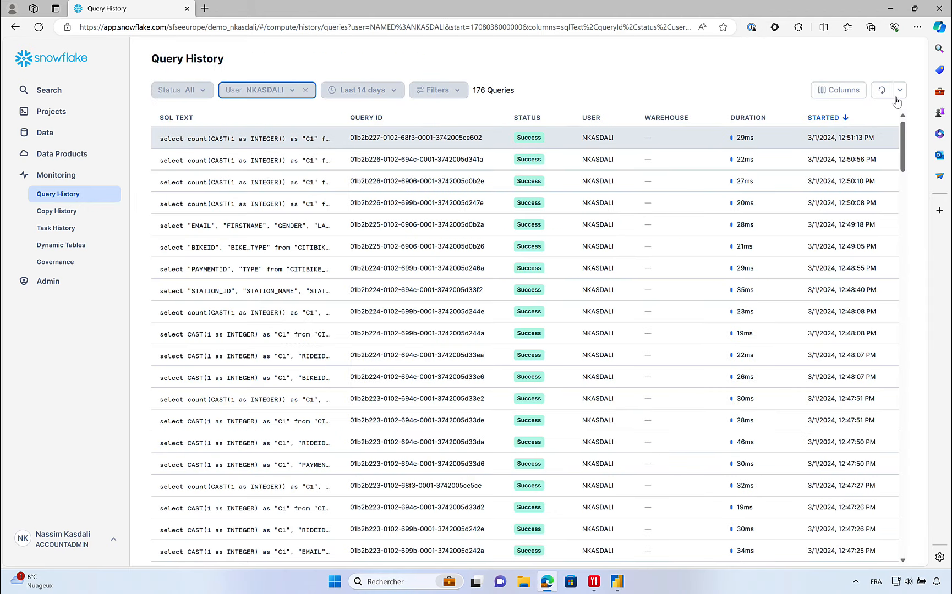
{"action": "left_click", "coordinate": [598, 138]}
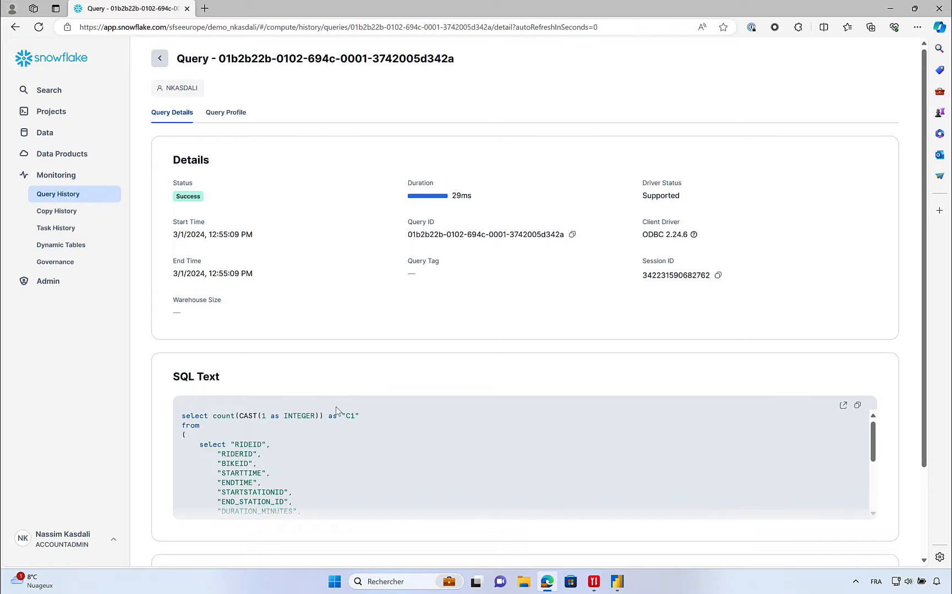
{"action": "scroll", "coordinate": [336, 410], "scroll_direction": "down", "scroll_amount": 2}
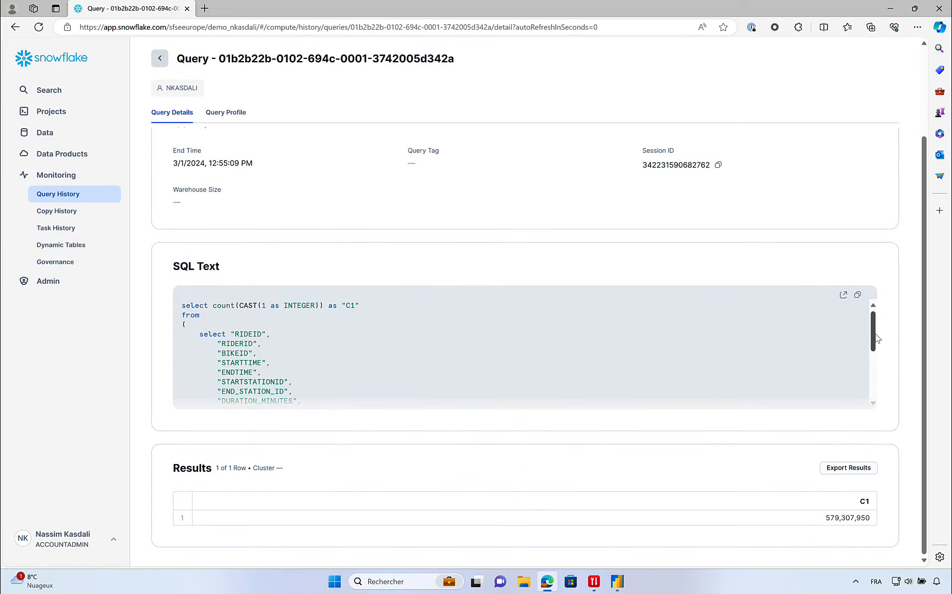
{"action": "scroll", "coordinate": [825, 374], "scroll_direction": "down", "scroll_amount": 5}
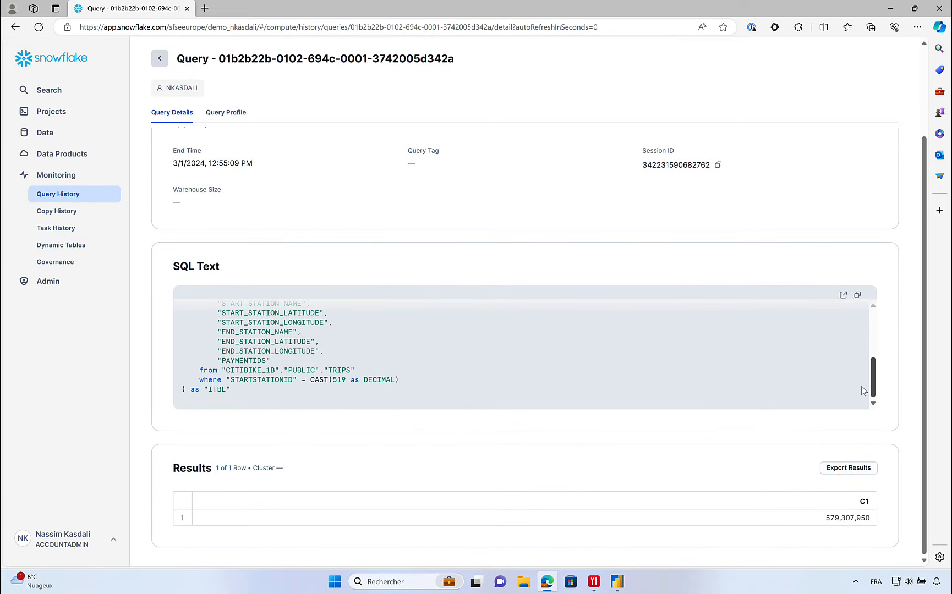
{"action": "scroll", "coordinate": [858, 374], "scroll_direction": "up", "scroll_amount": 5}
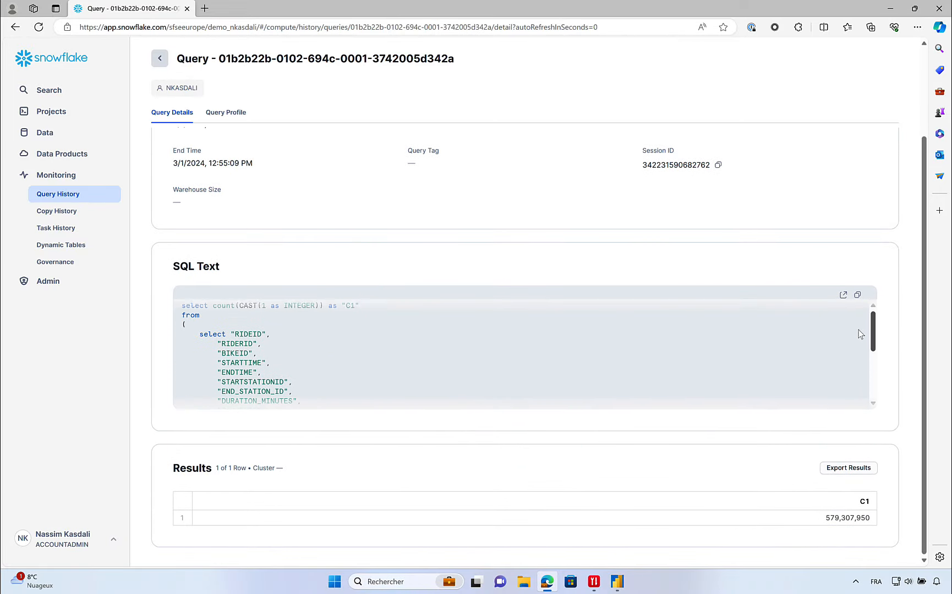